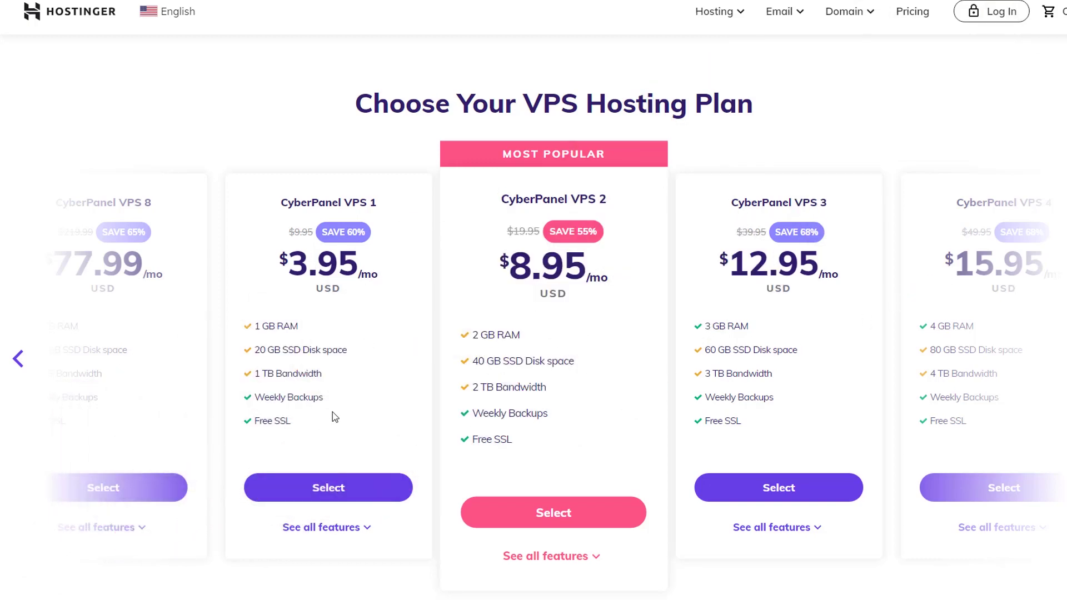
Step: Select the CyberPanel VPS 1 plan for 48 months and review the account and payment sections
click(329, 495)
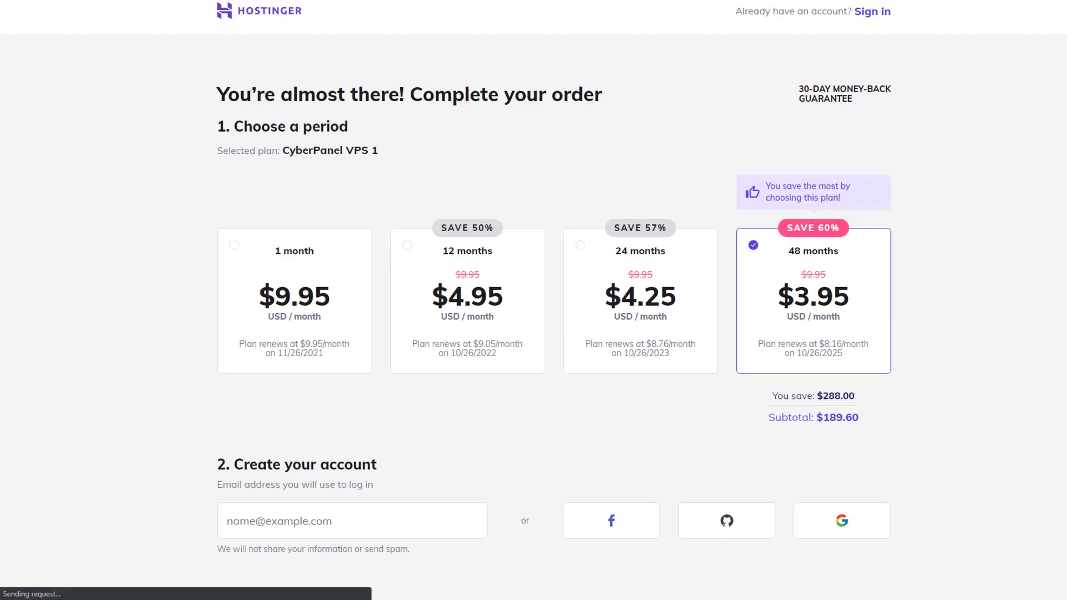
scroll(643, 242, down, 1)
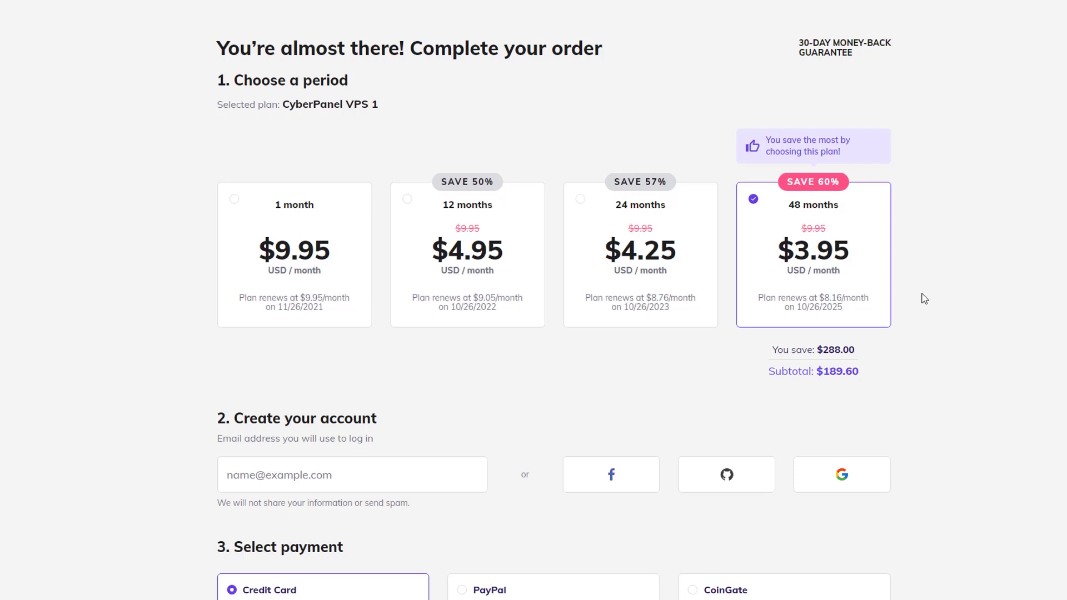
scroll(516, 358, down, 5)
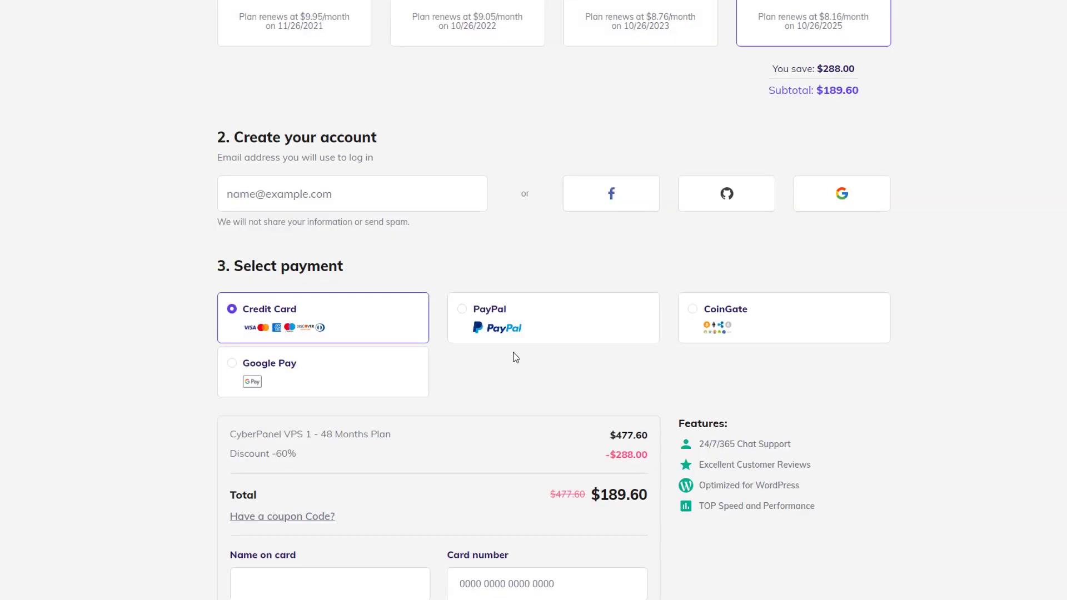
Step: Apply the BESTWPGUIDES coupon, lowering the total to $176.16, and proceed to secure payment
click(419, 203)
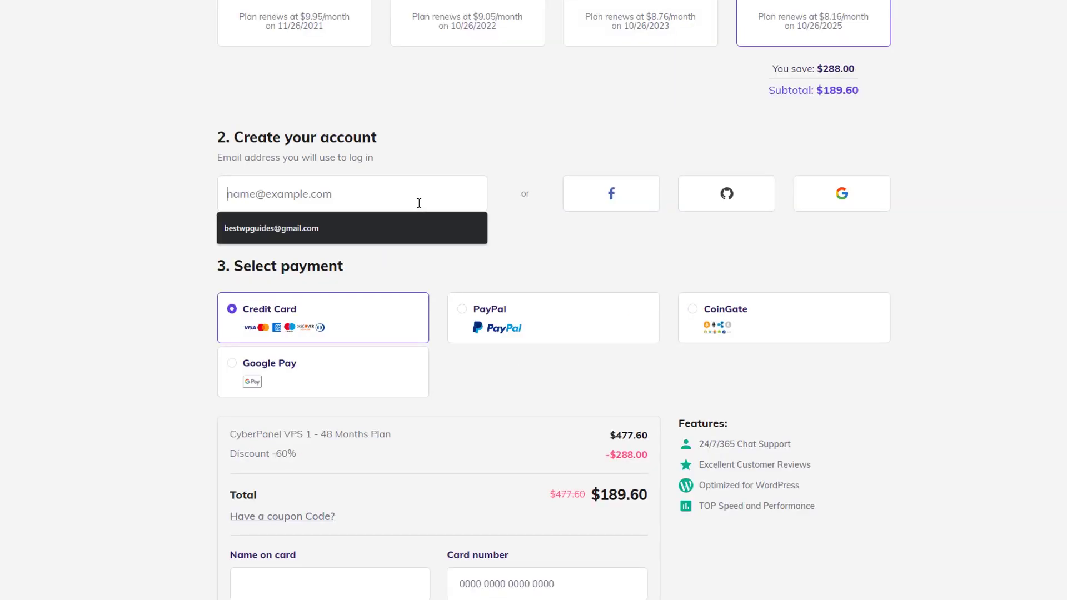
click(598, 283)
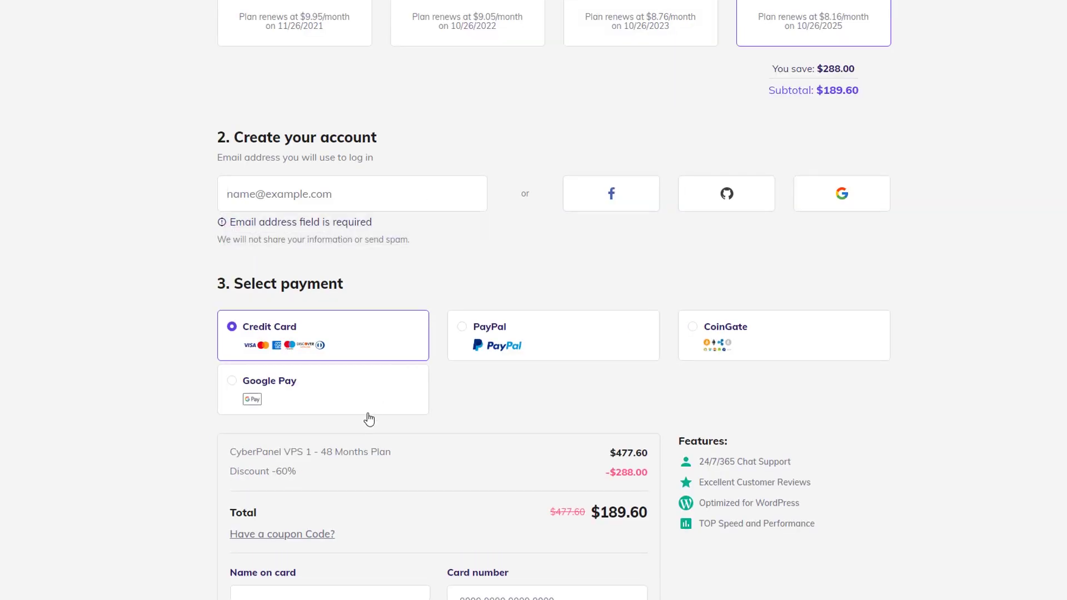
click(299, 534)
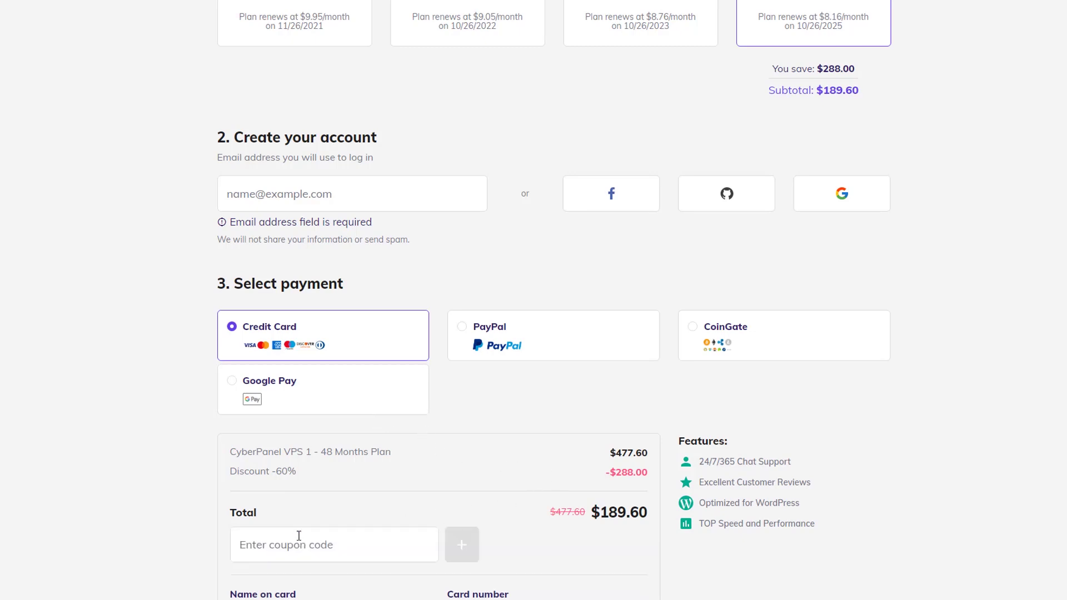
text(BE)
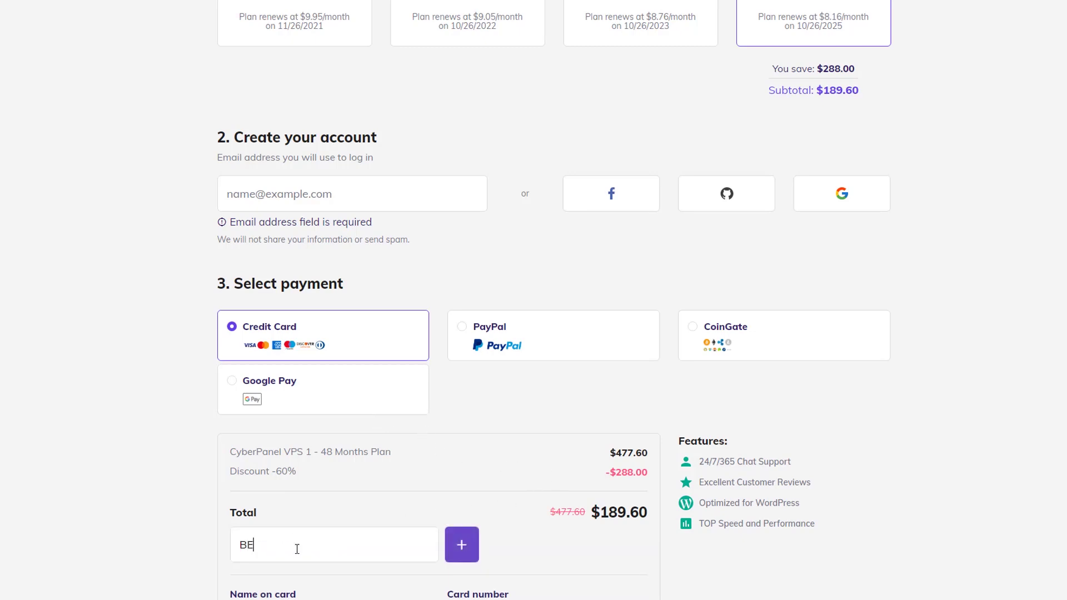
text(STWPGUIDES)
click(472, 547)
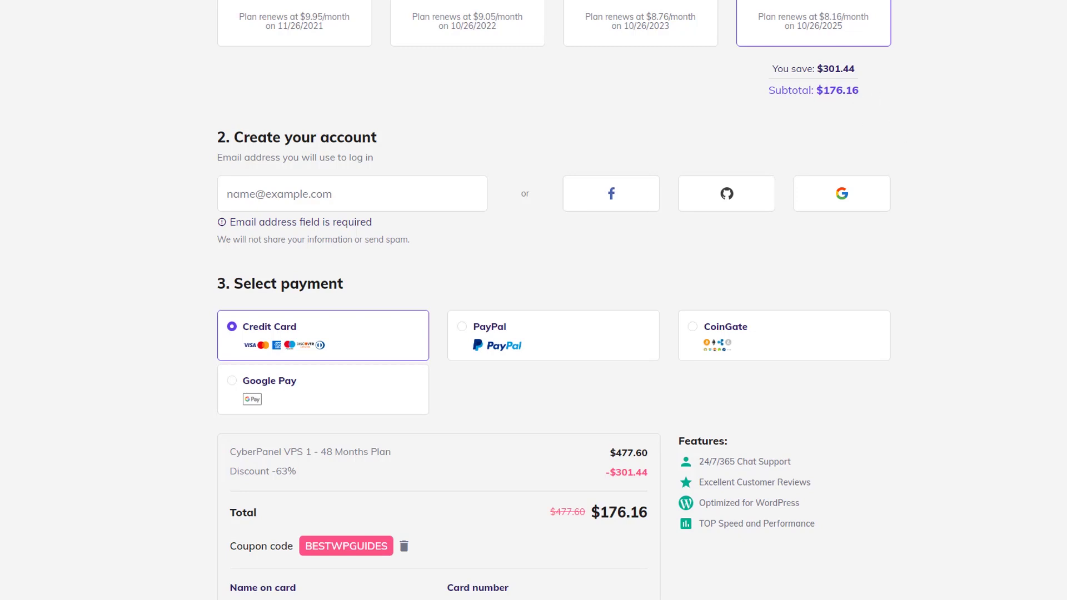
scroll(533, 300, down, 4)
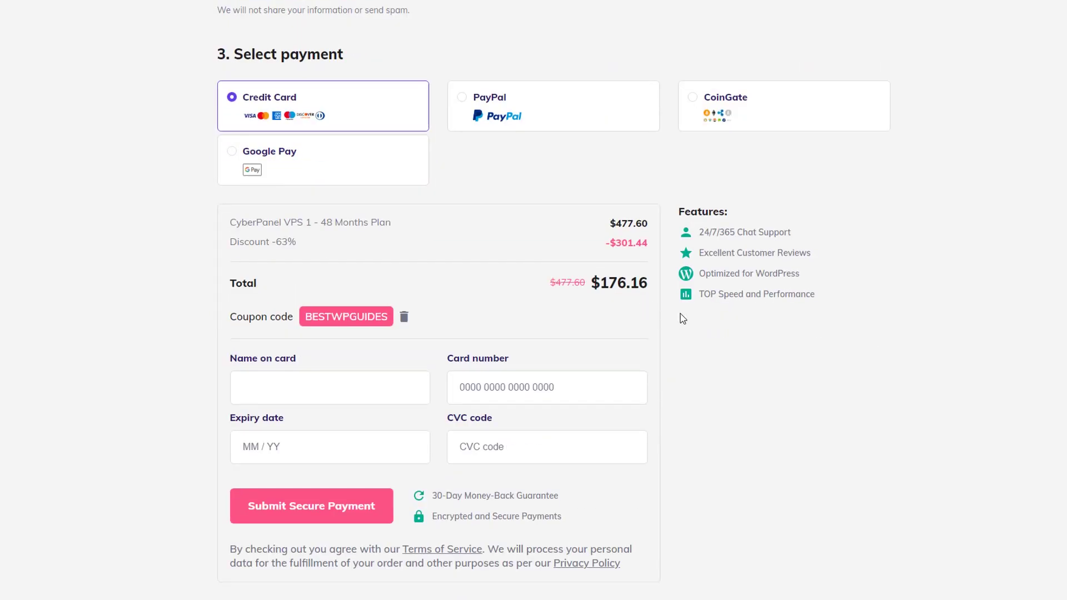
scroll(533, 300, down, 1)
scroll(248, 398, down, 1)
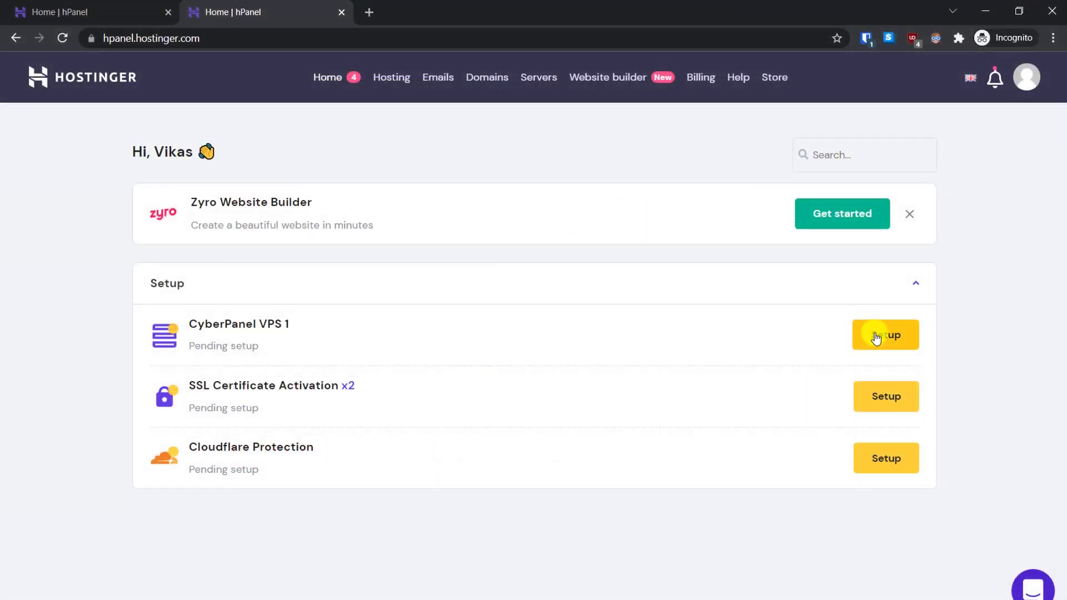
Step: Start the VPS setup with server name smarthelpguides.com and Lithuania as the location
click(876, 337)
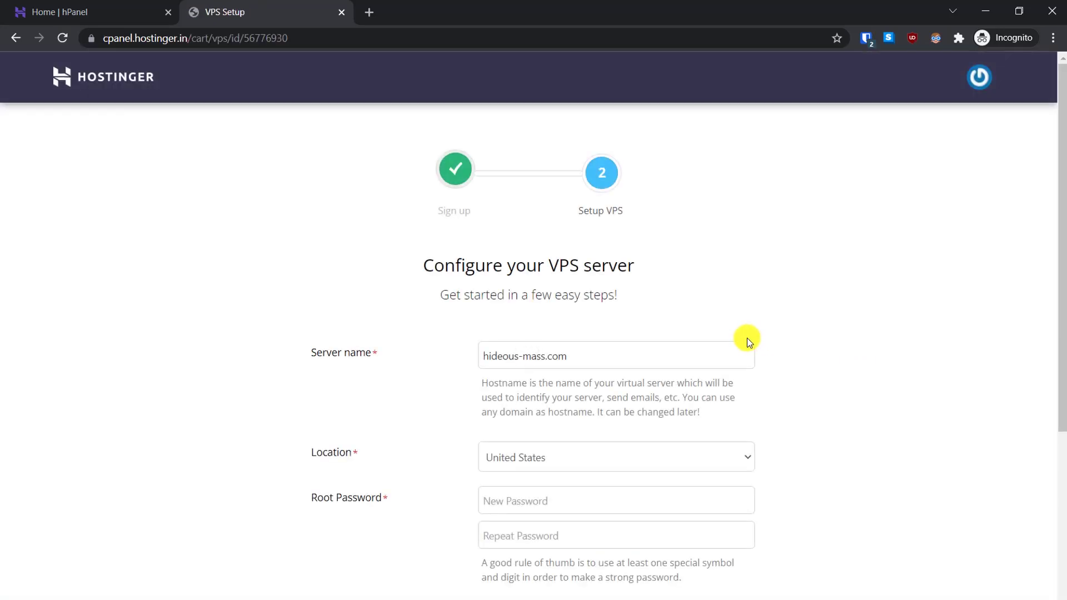
drag(609, 227, 481, 222)
text(sm)
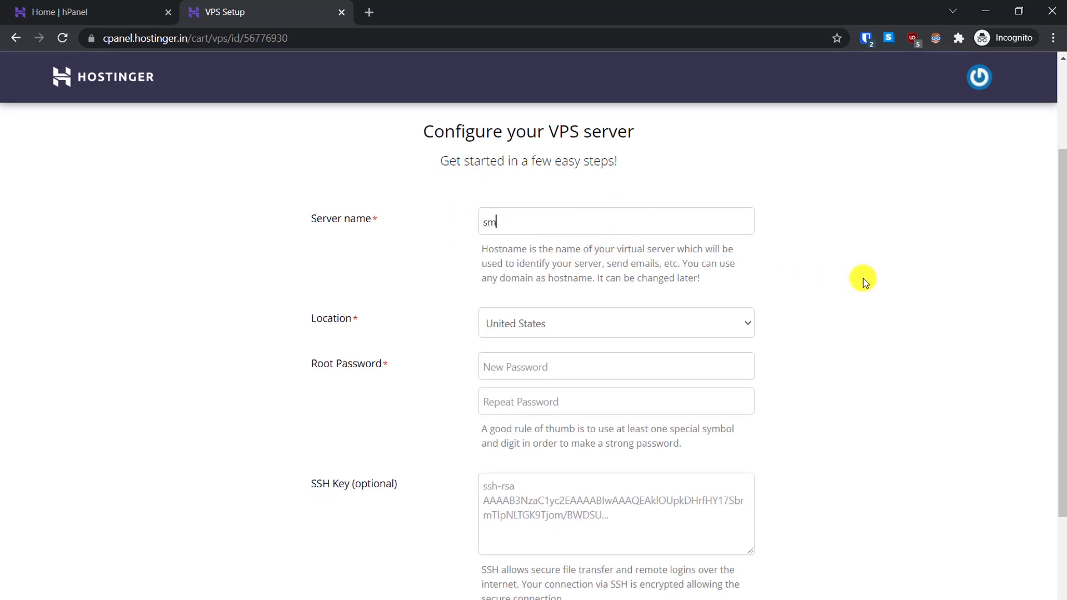
text(arthelpguides.com)
click(708, 323)
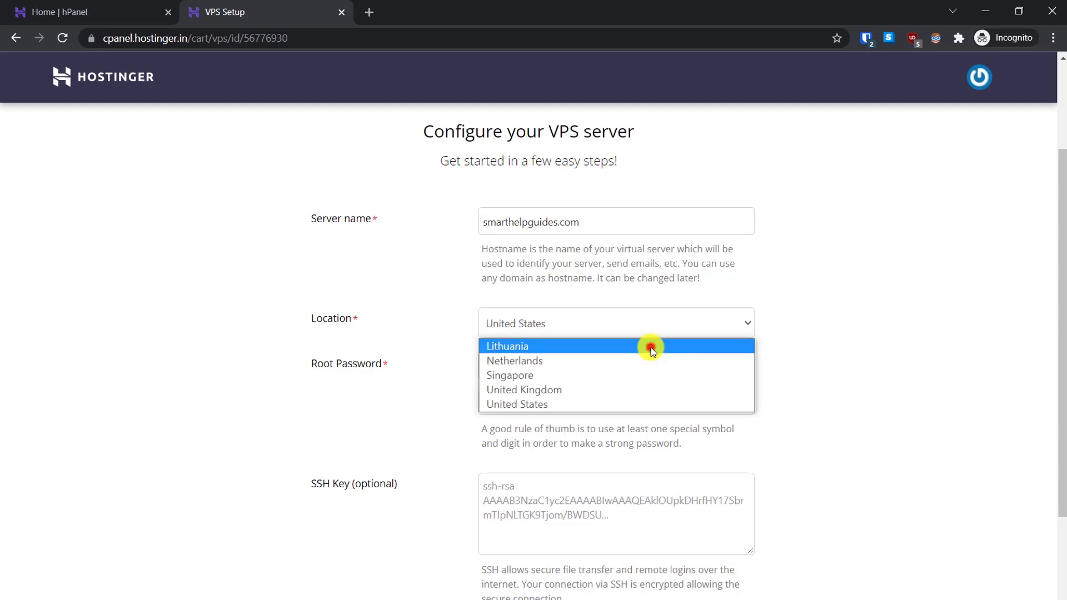
click(651, 347)
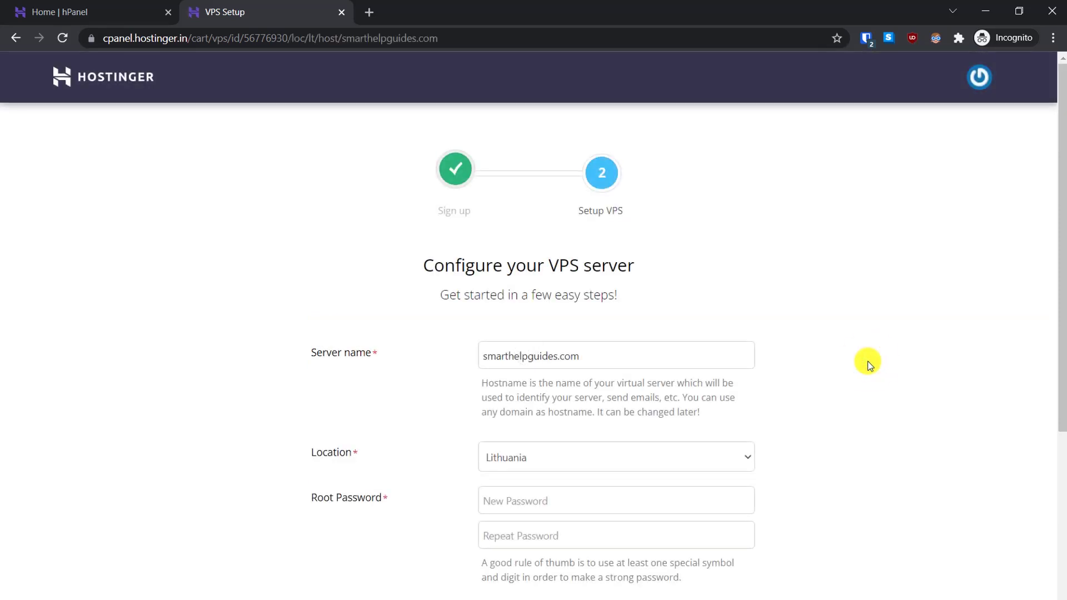
Step: Paste the root password into both password fields and create the VPS
click(510, 501)
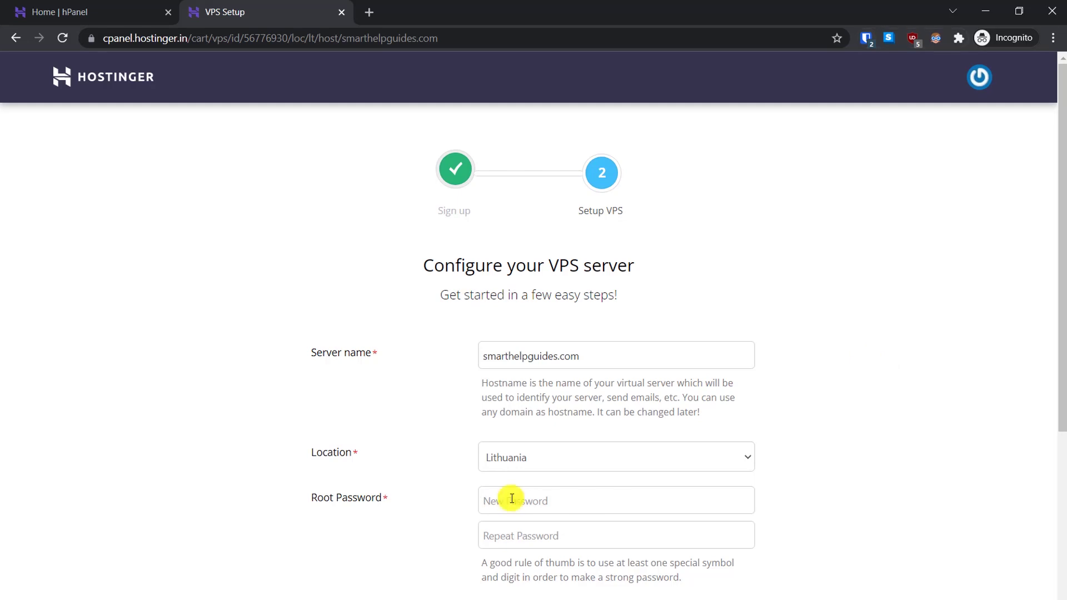
key(ctrl+v)
click(519, 538)
key(ctrl+v)
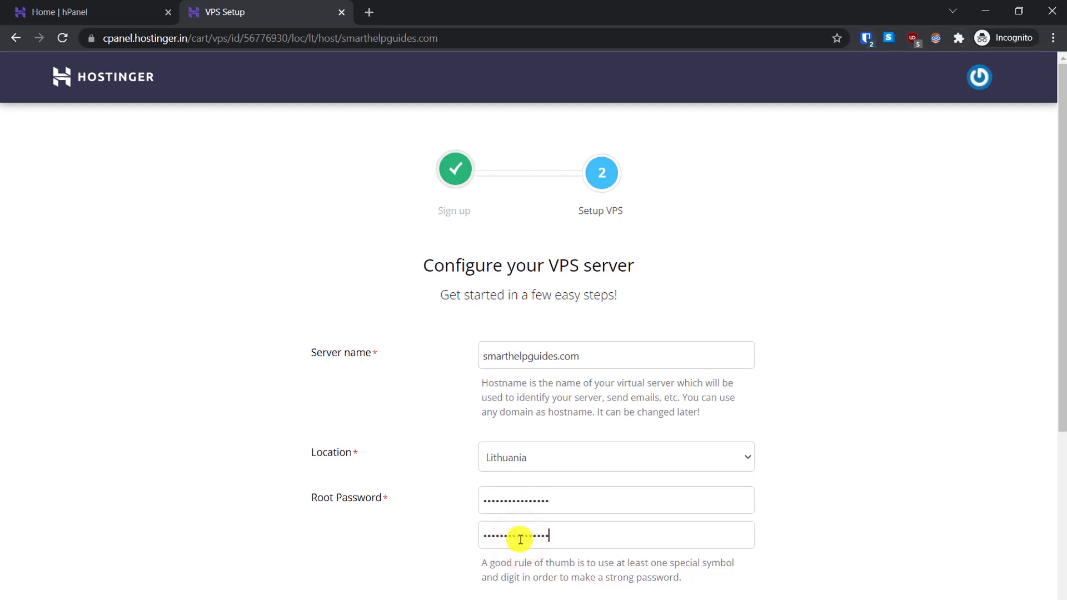
scroll(617, 475, down, 5)
scroll(617, 473, up, 2)
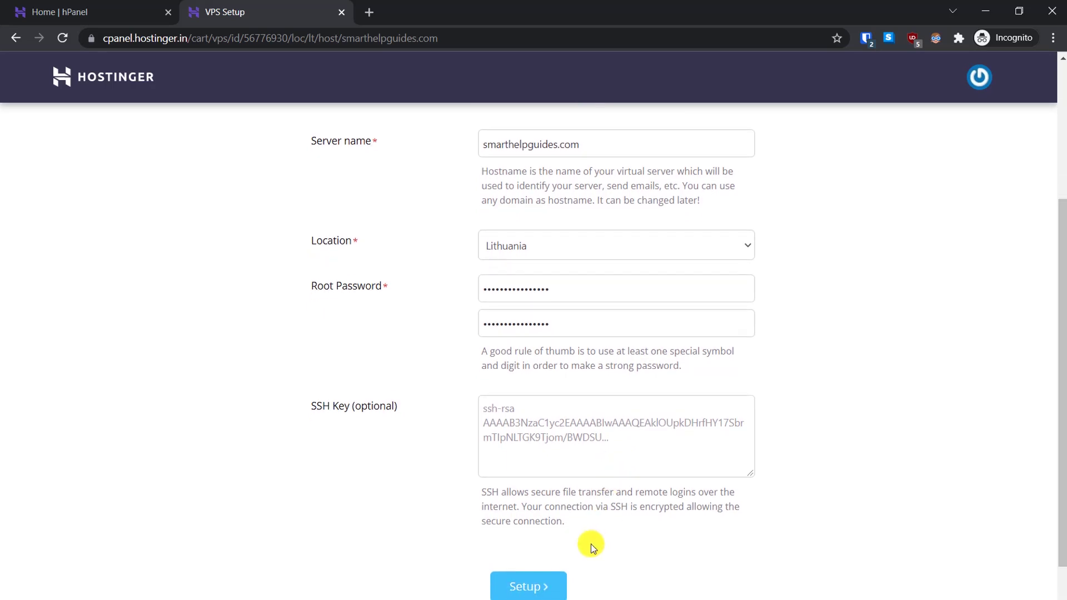
click(533, 585)
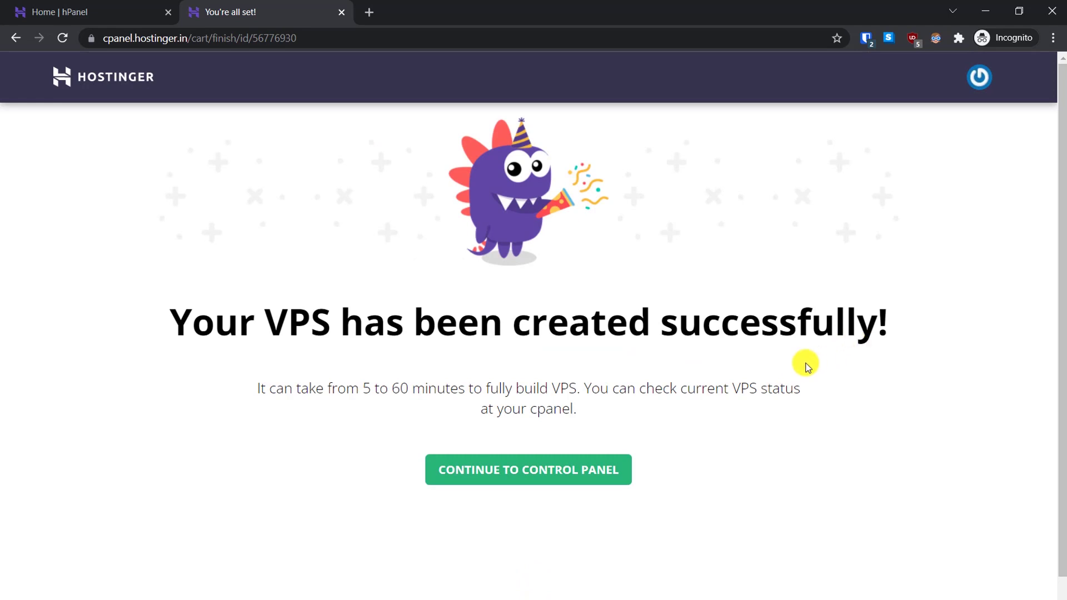
Step: Go to the VPS control panel and view latest actions showing ct_install_cyberpanel completed
click(512, 473)
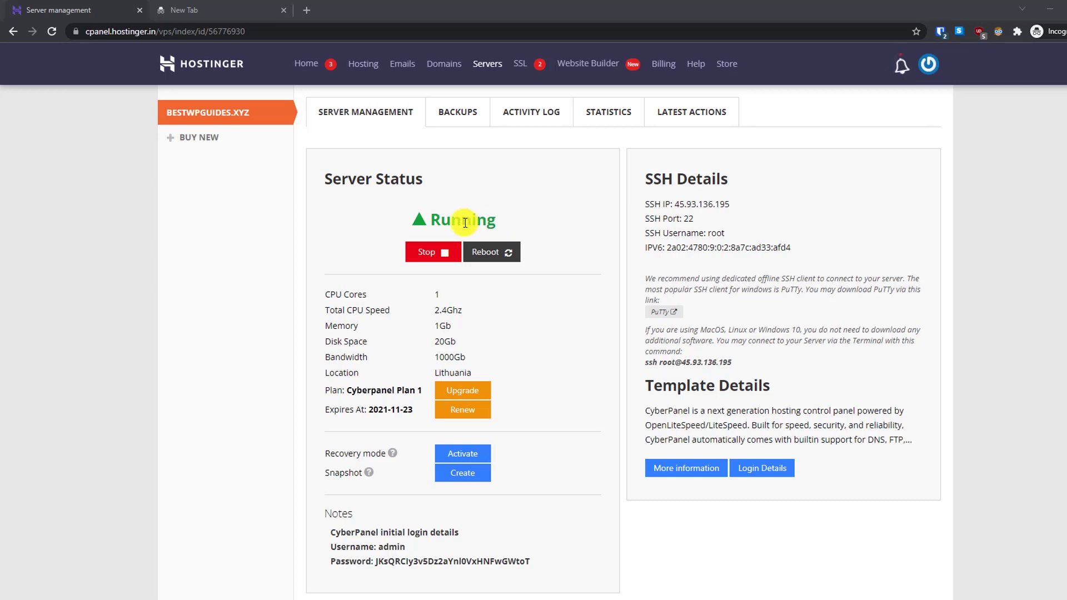
click(701, 117)
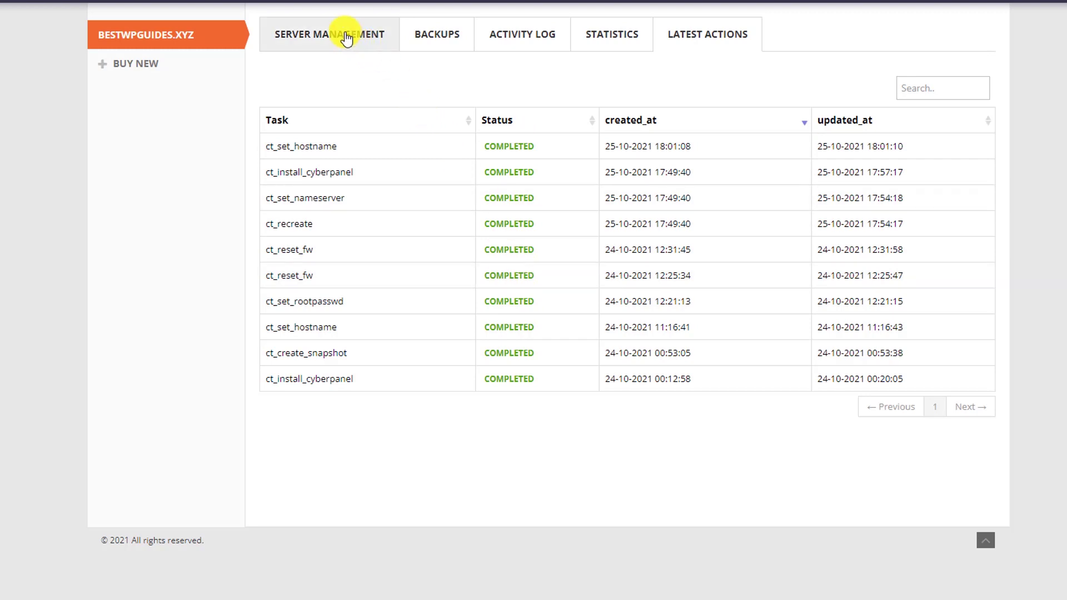
click(347, 39)
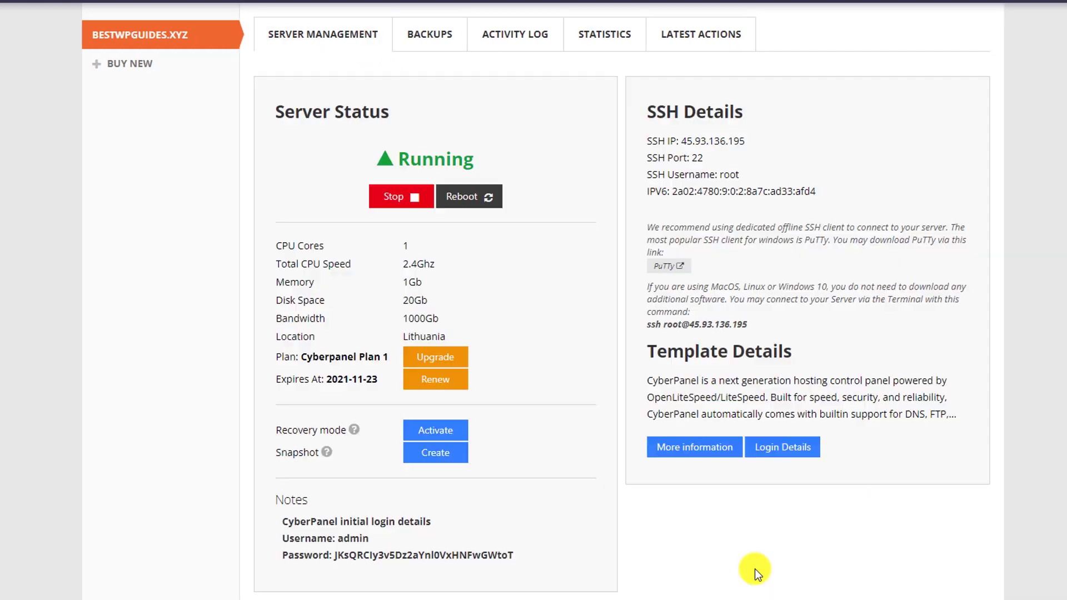
click(783, 448)
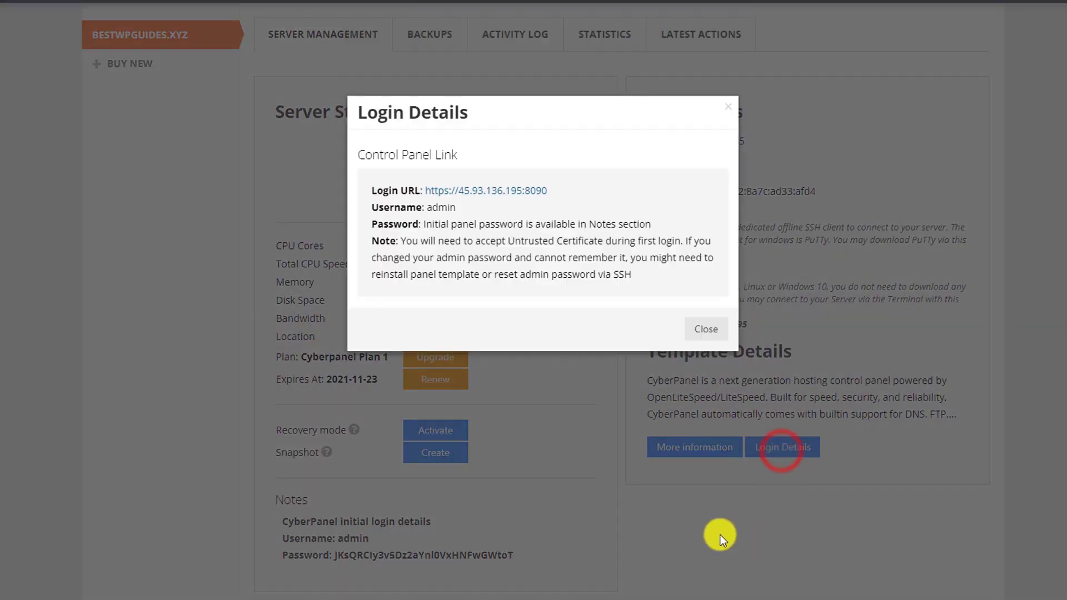
click(469, 192)
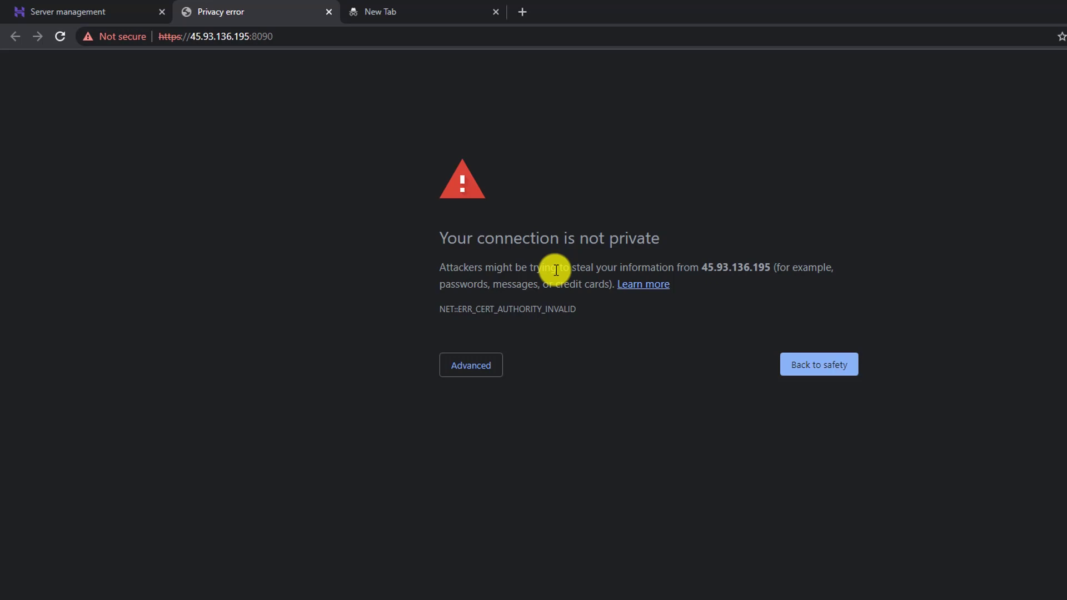
Step: Bypass Chrome's certificate warning to reach the CyberPanel V 2.1 login page
click(469, 369)
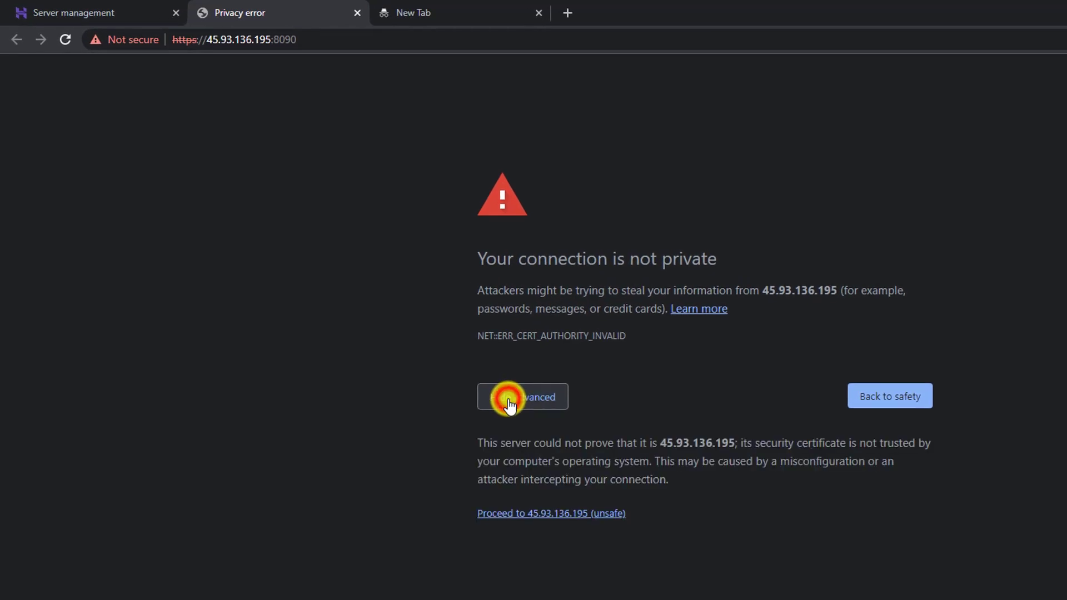
click(528, 514)
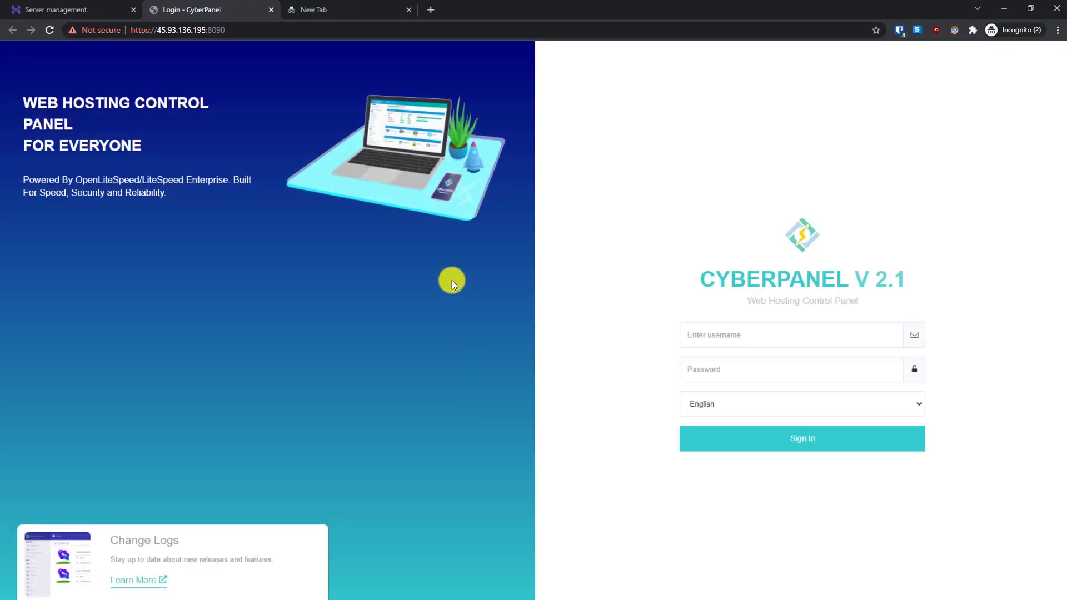
Step: Copy the initial CyberPanel password from the hPanel server management page
click(85, 9)
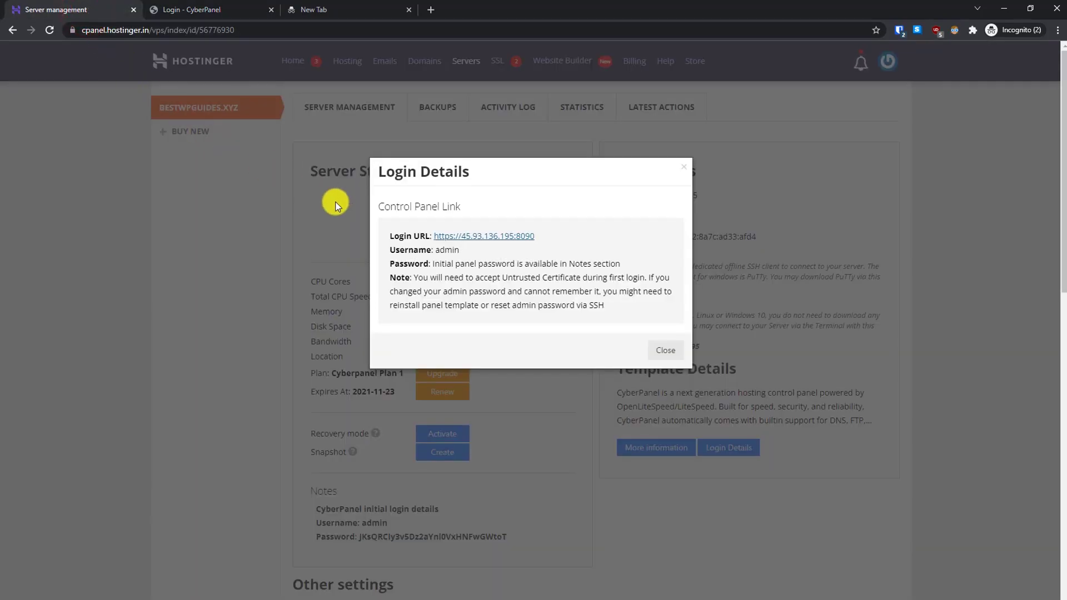
click(662, 350)
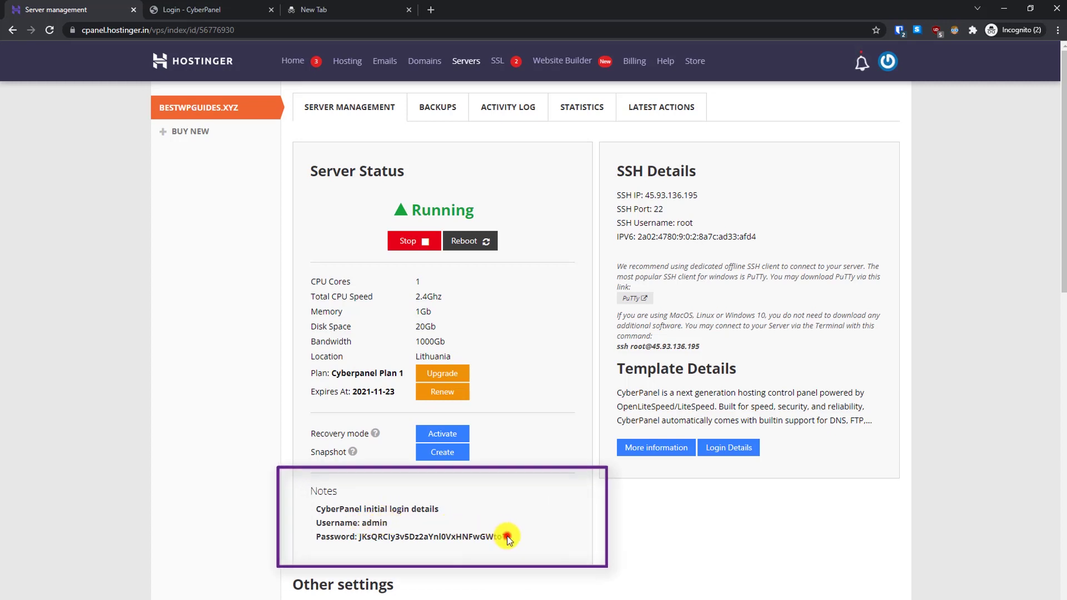
drag(504, 537, 360, 540)
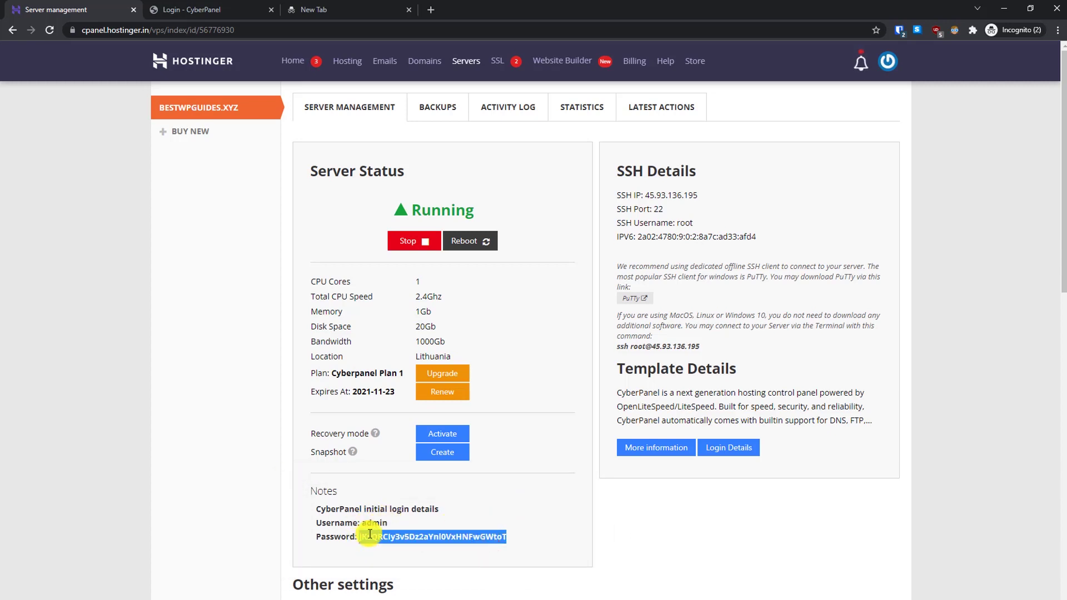
right_click(362, 539)
click(387, 435)
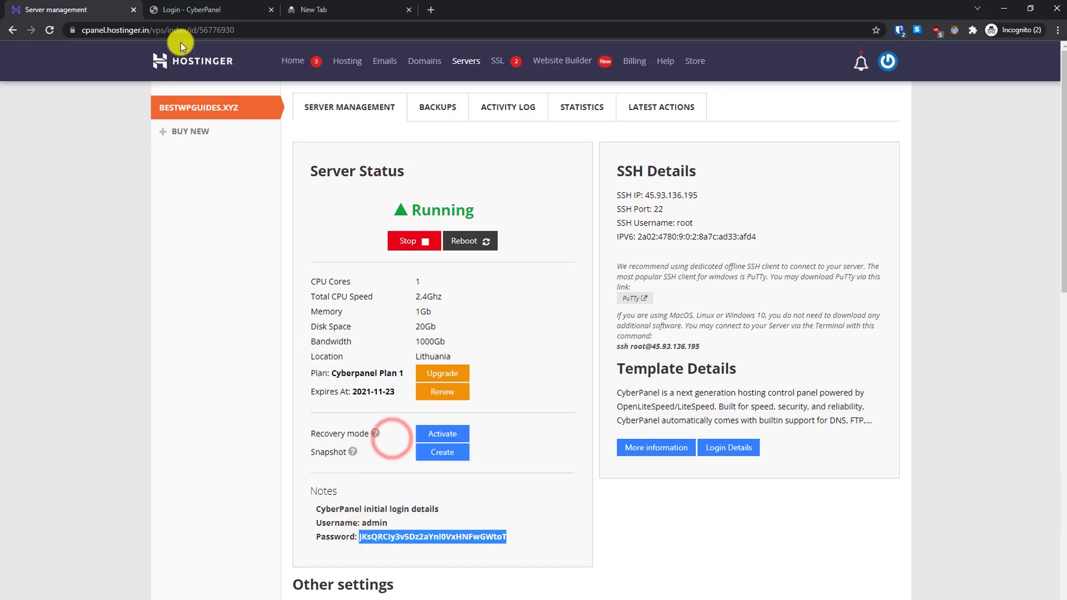
Step: Enter the administrator username and paste the password into the CyberPanel login form
click(191, 9)
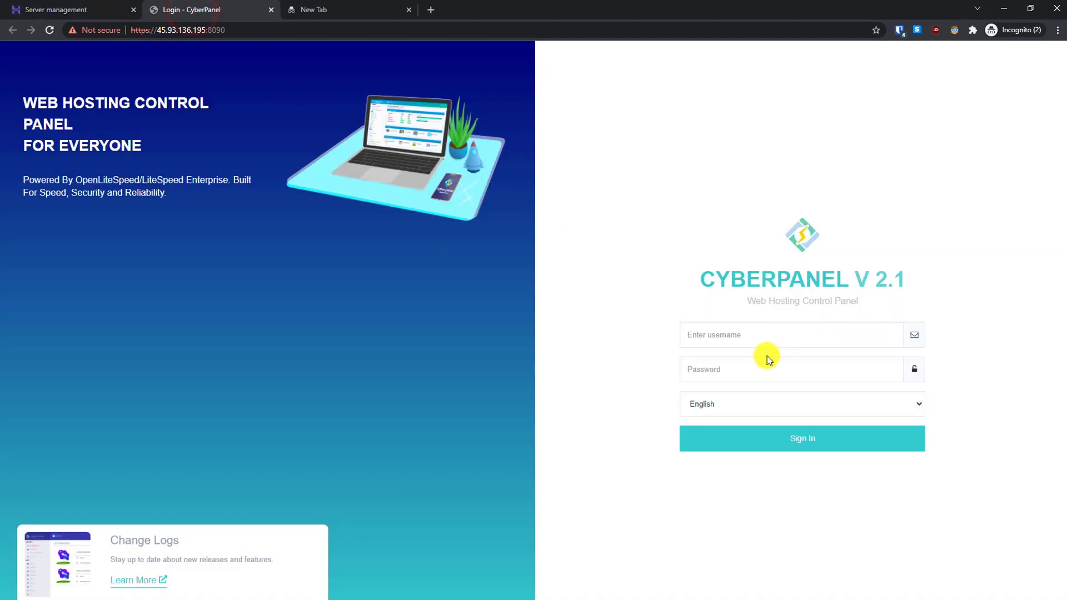
click(756, 338)
text(admin)
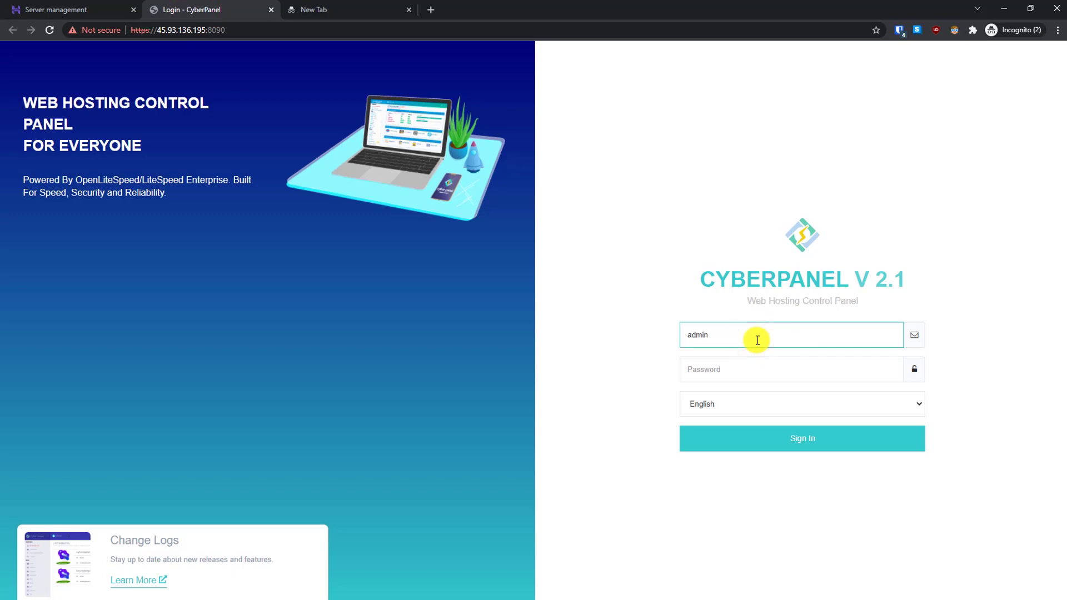
click(731, 370)
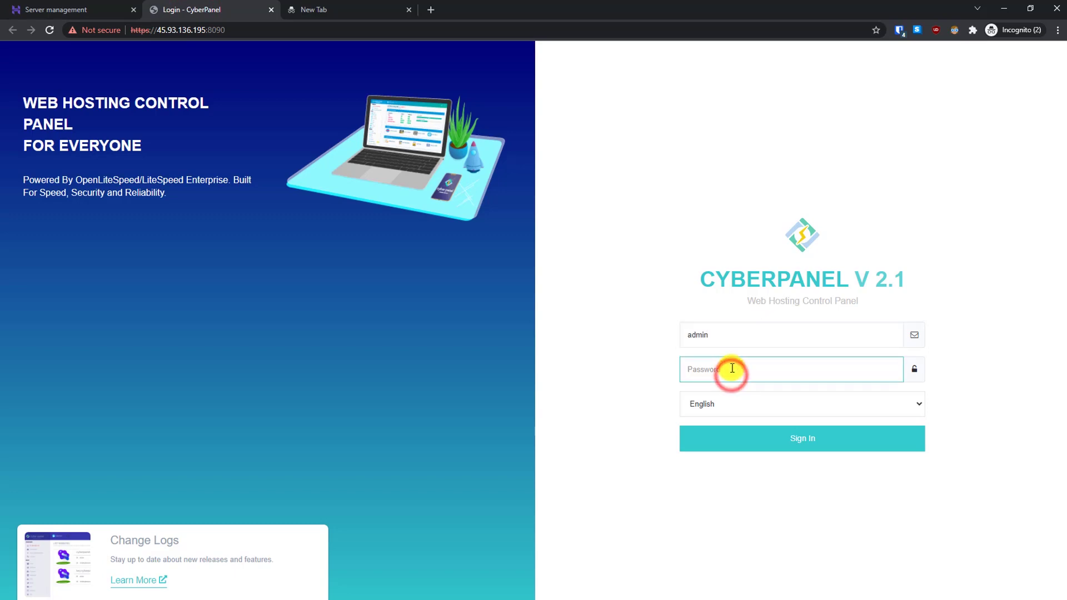
right_click(731, 368)
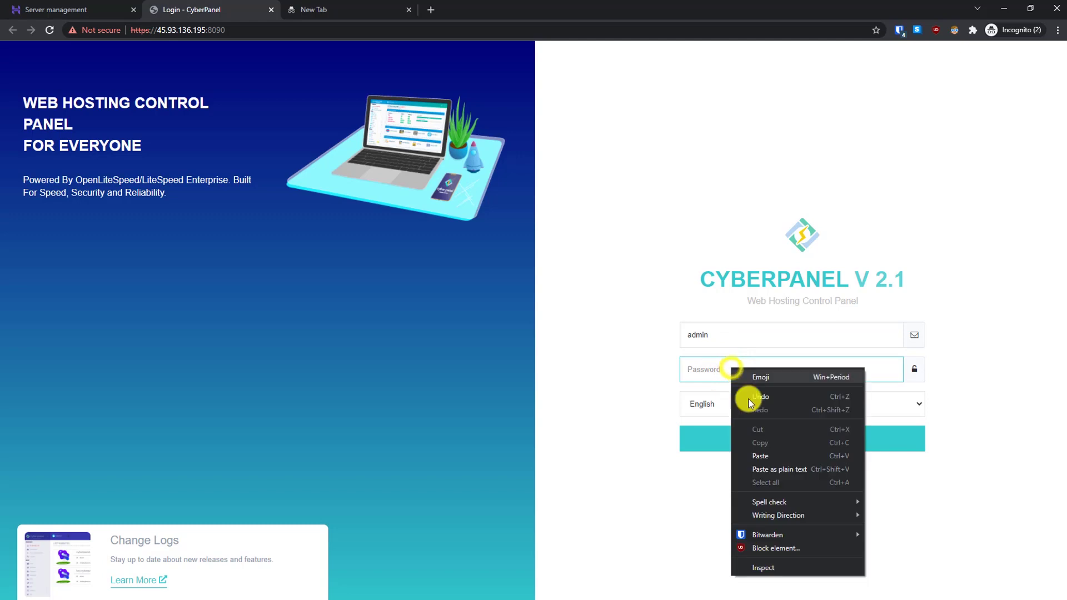
click(769, 455)
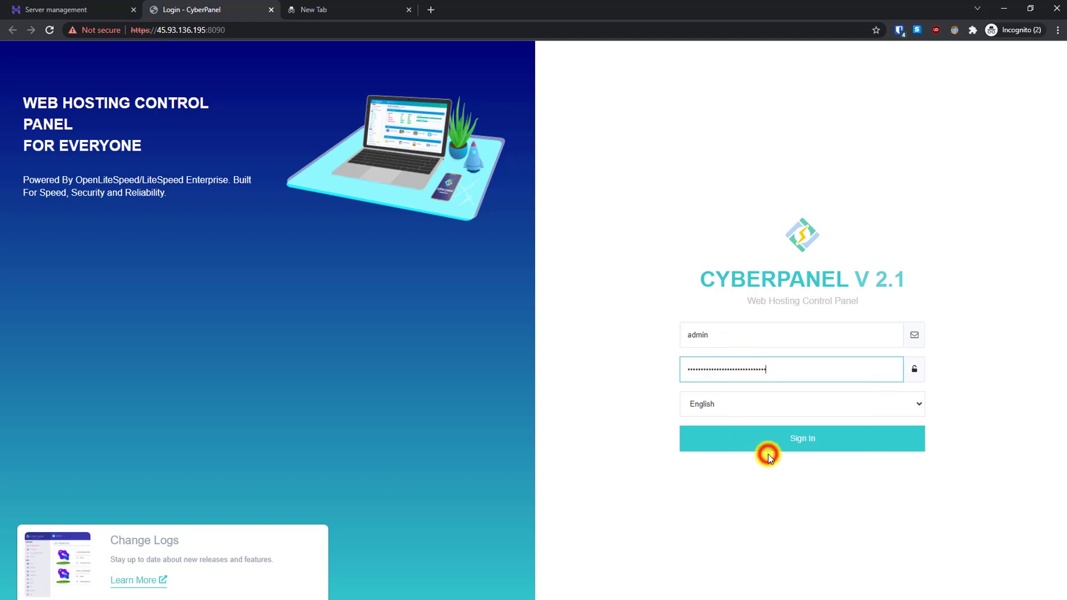
Step: Sign in and load the admin account in Users > Modify User
click(808, 448)
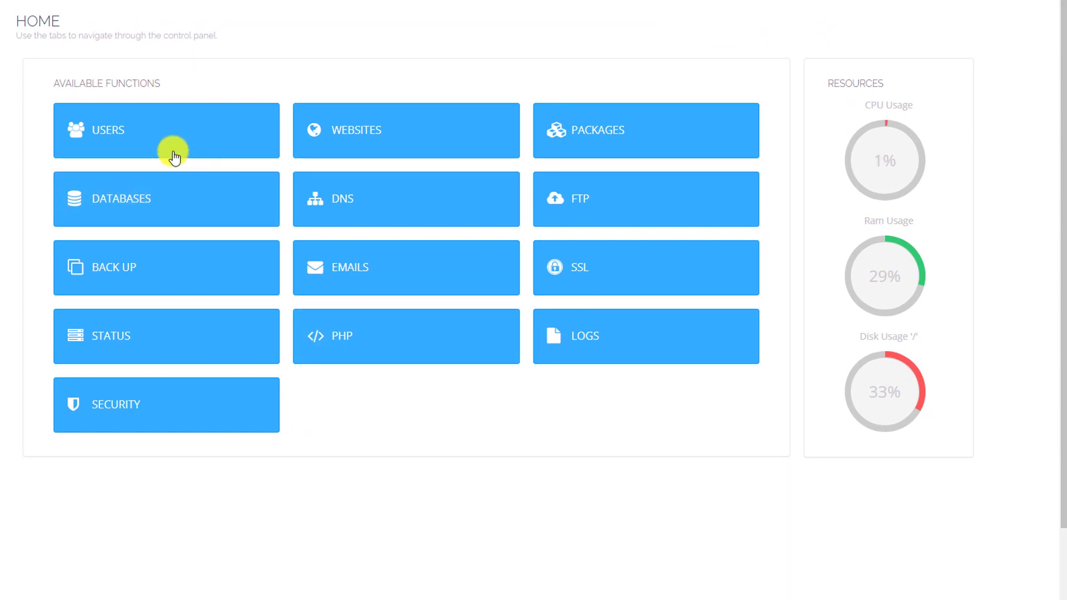
click(120, 116)
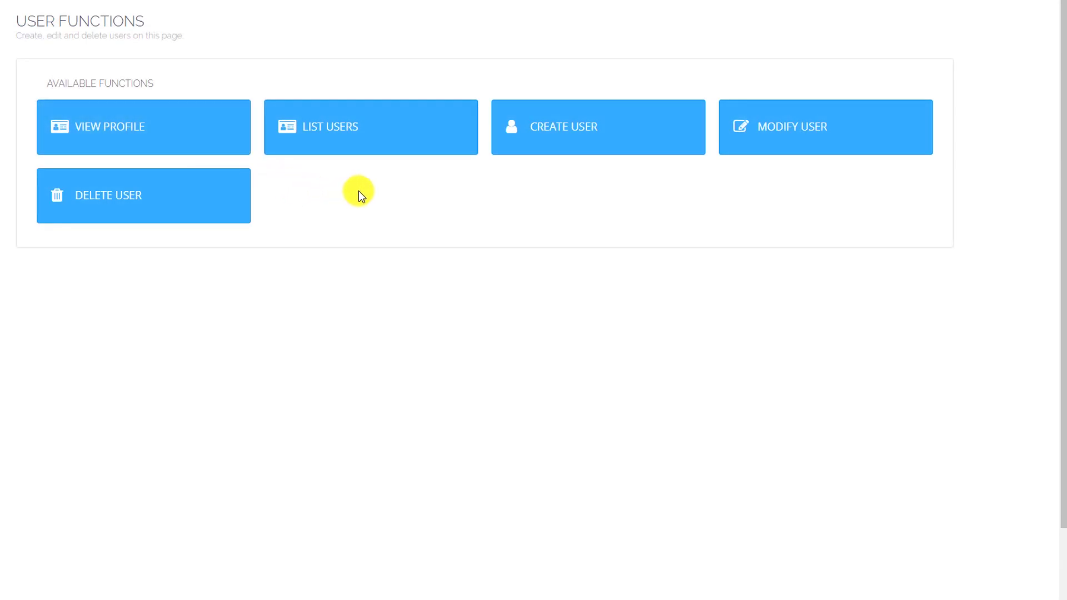
click(761, 132)
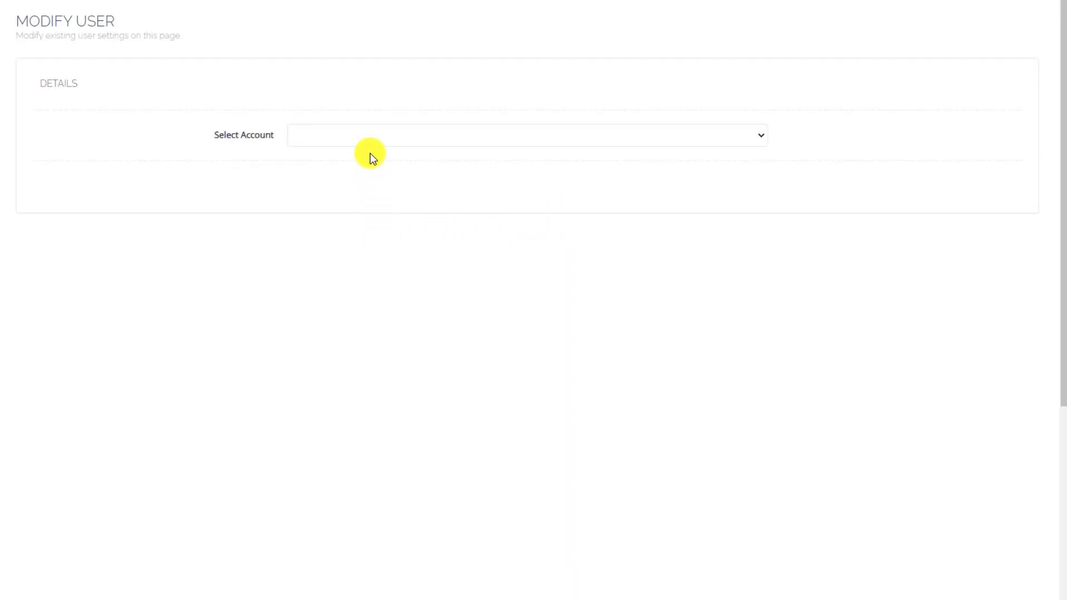
click(369, 135)
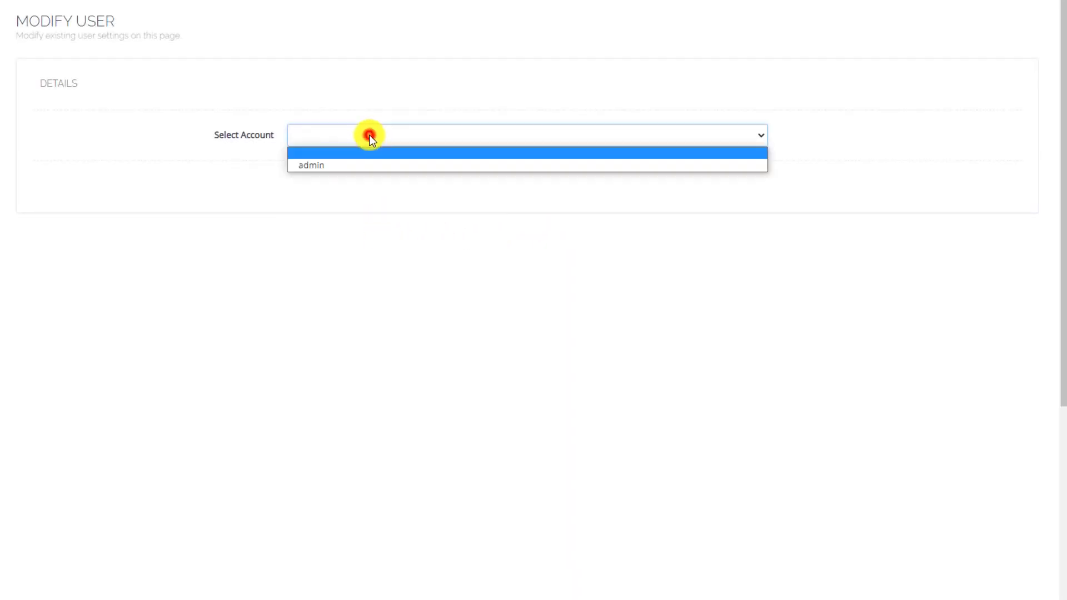
click(368, 165)
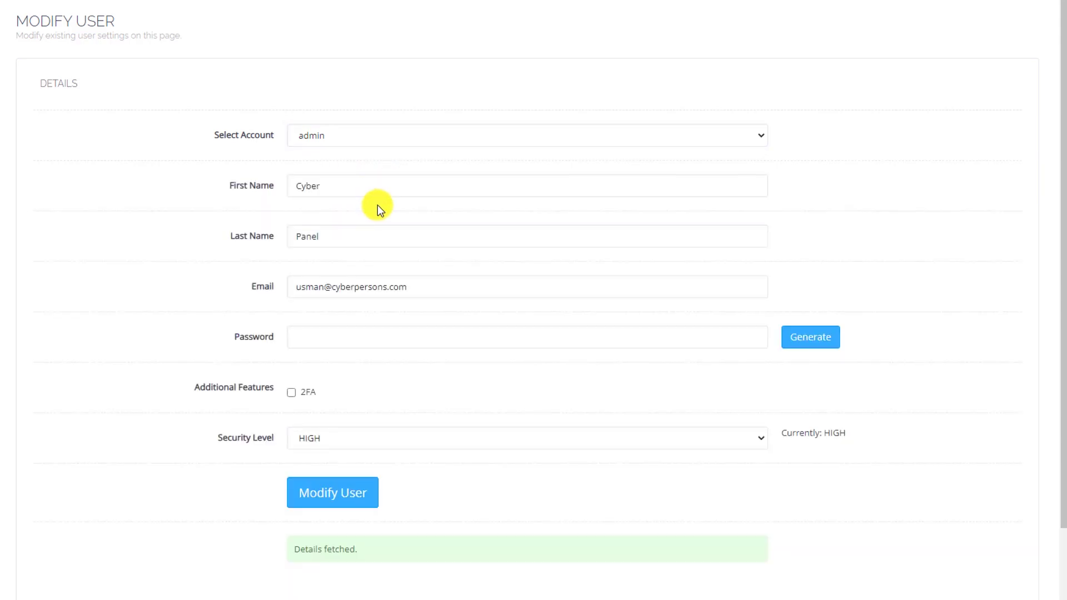
Step: Edit the admin's name, generate and apply a new password, leave 2FA off, and save
double_click(329, 181)
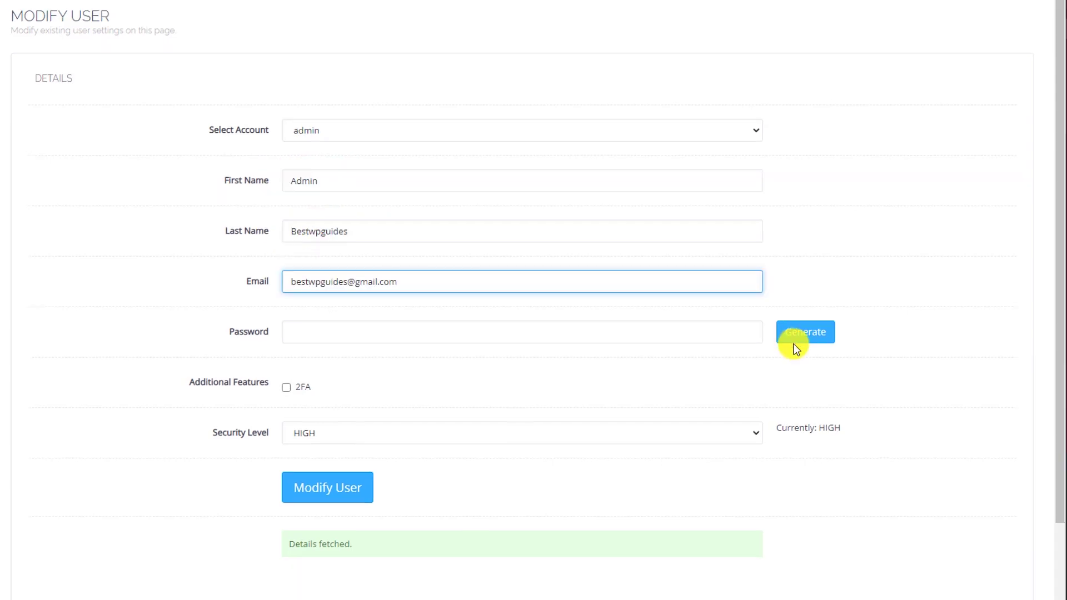
click(803, 335)
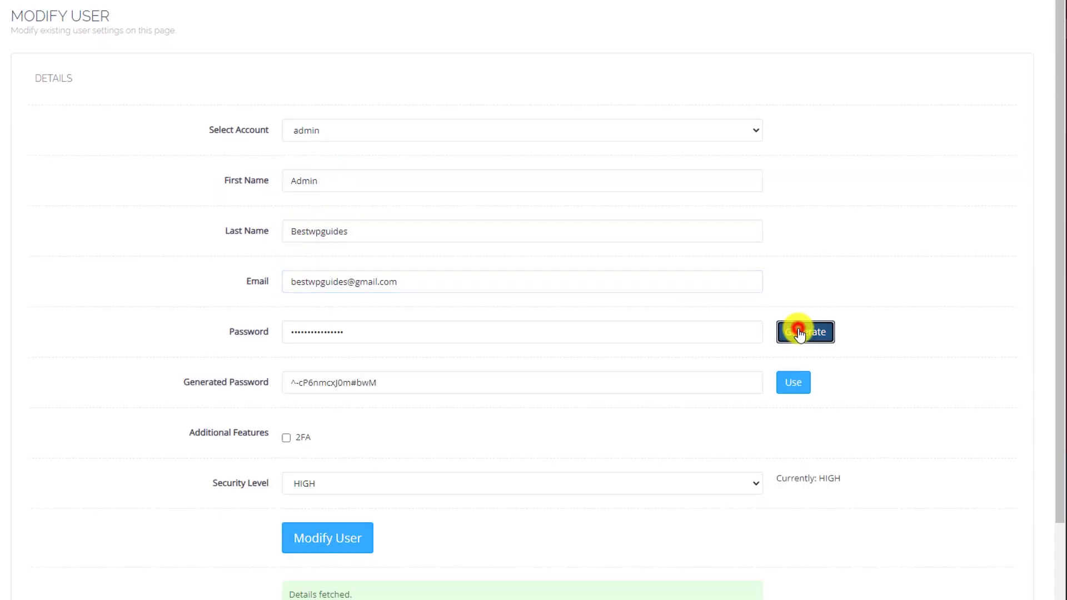
drag(412, 390, 250, 376)
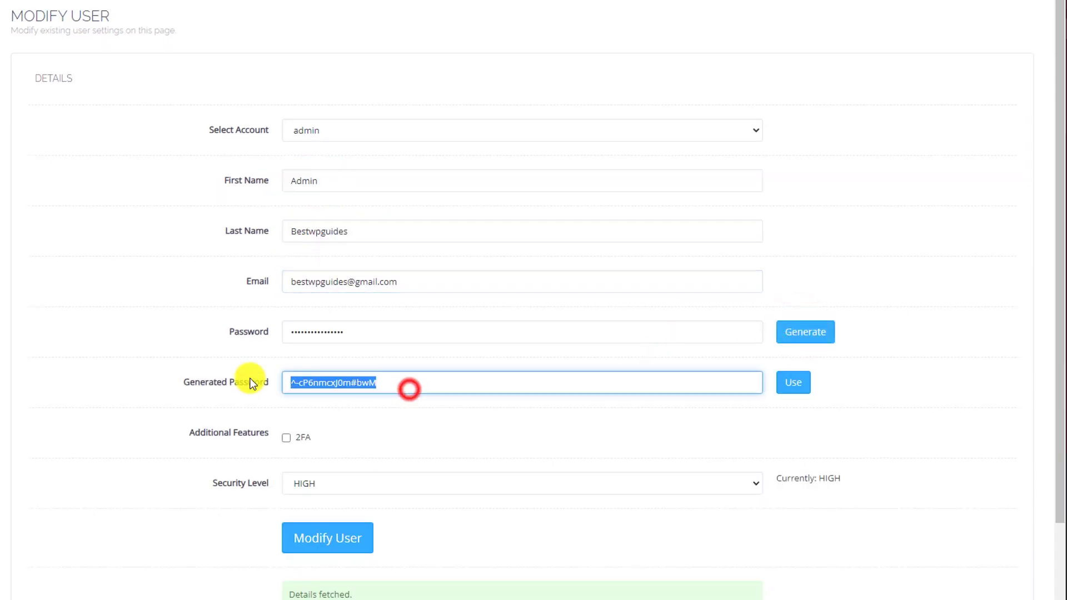
right_click(321, 375)
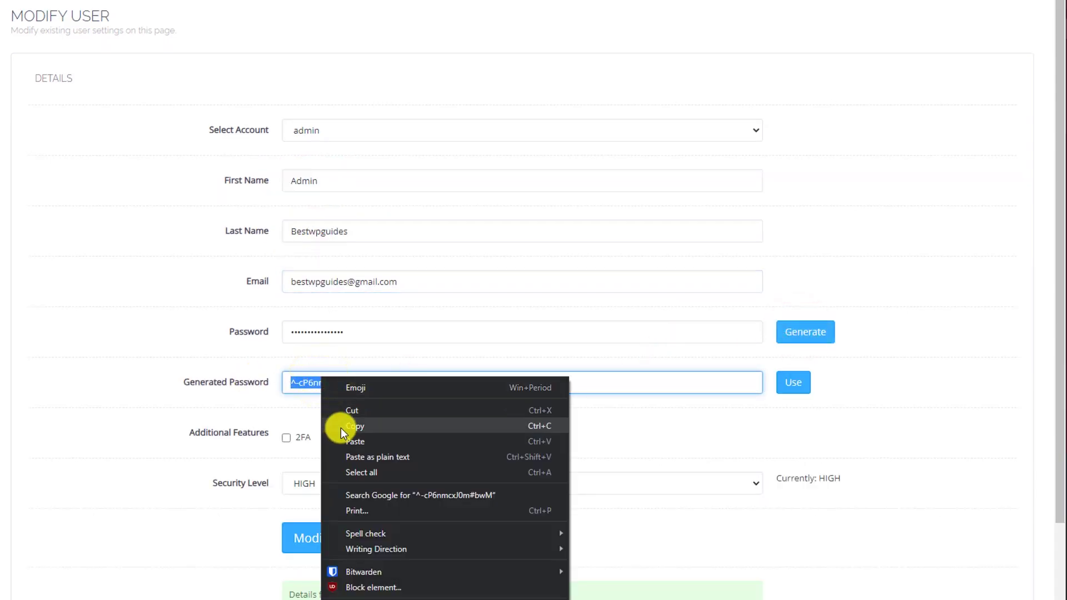
click(341, 428)
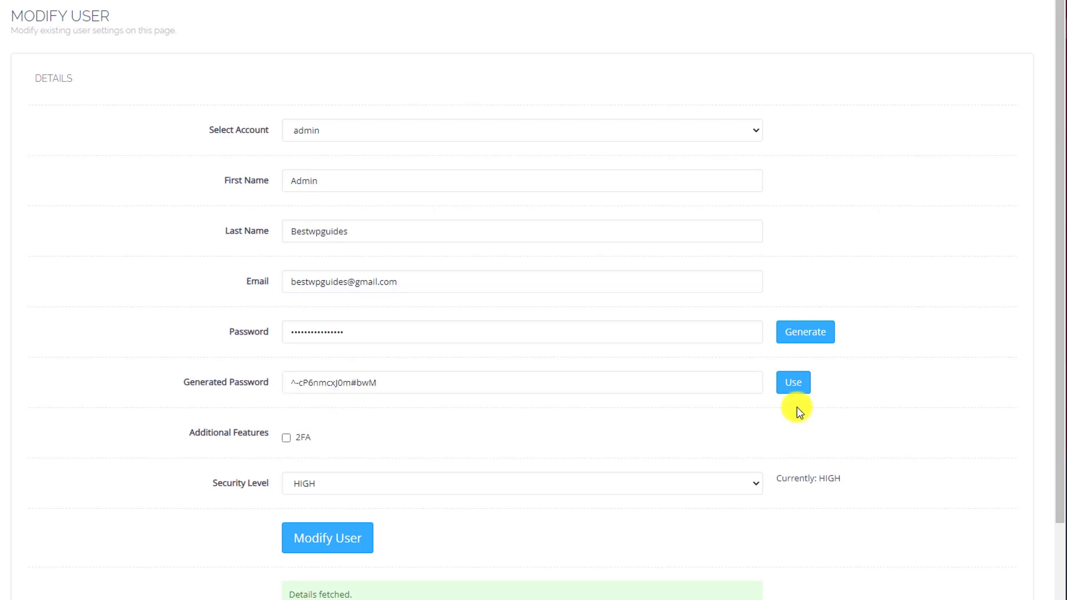
click(795, 389)
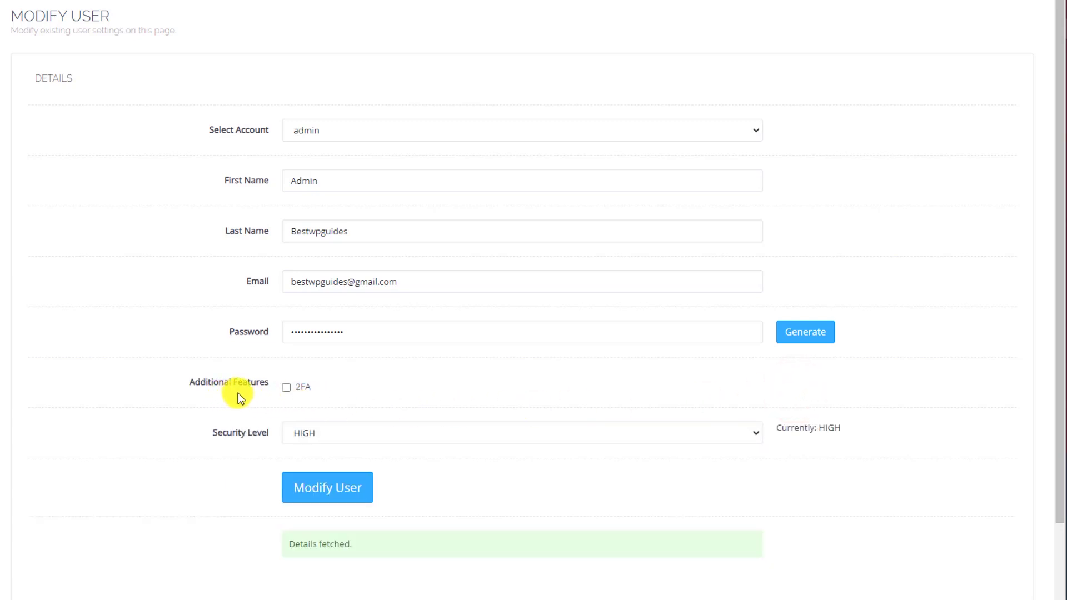
click(287, 387)
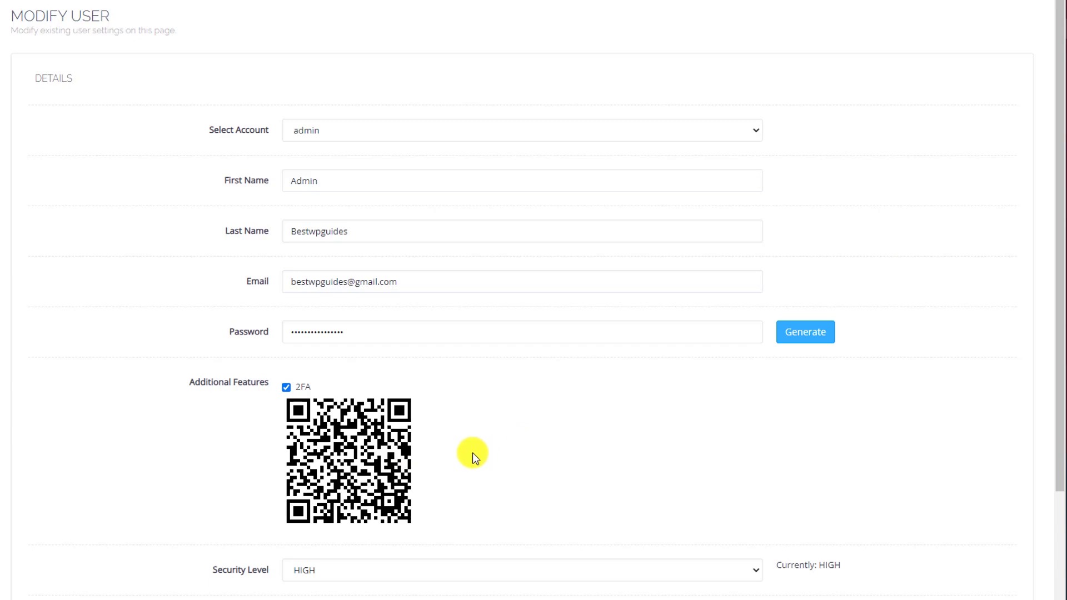
click(287, 387)
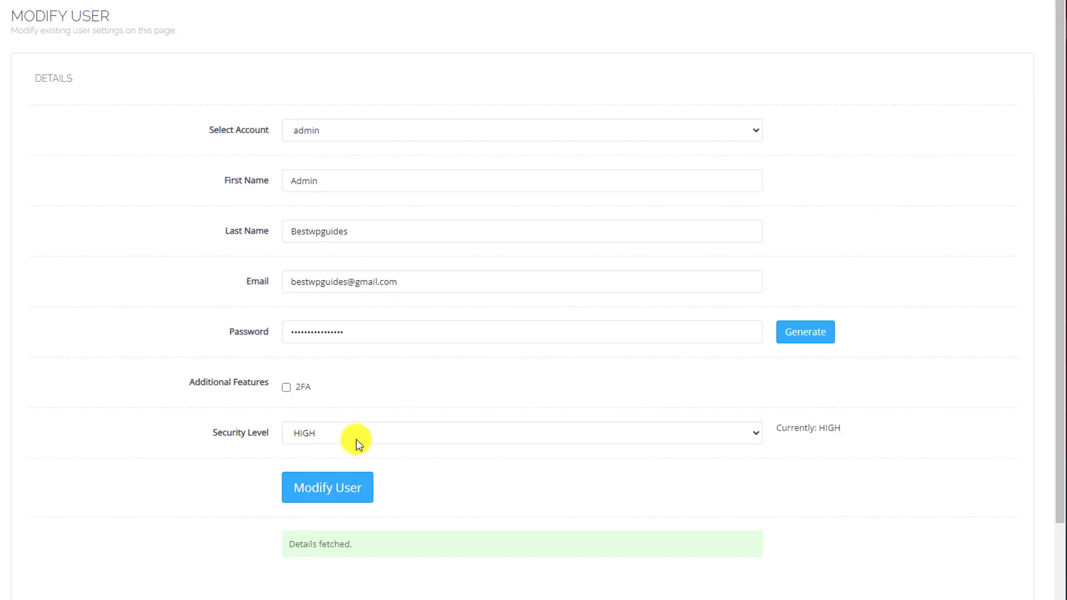
click(321, 494)
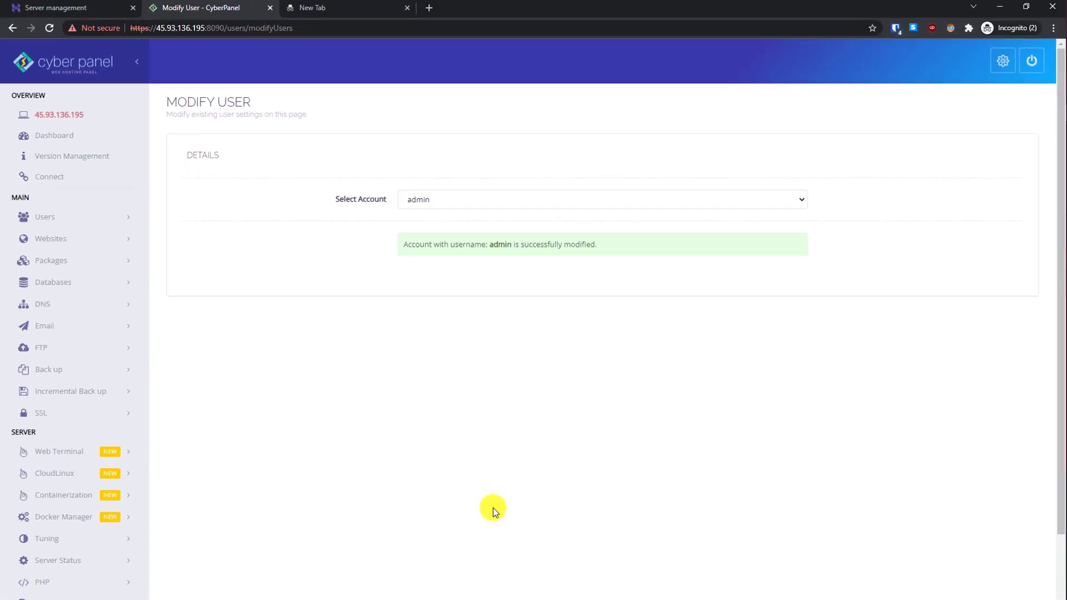
click(94, 11)
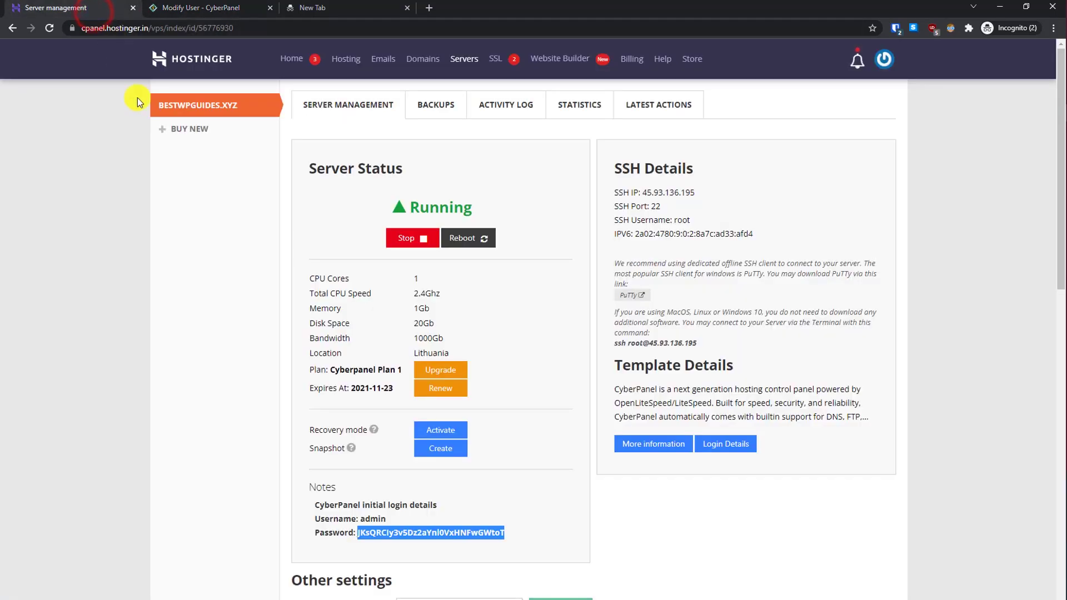
click(365, 478)
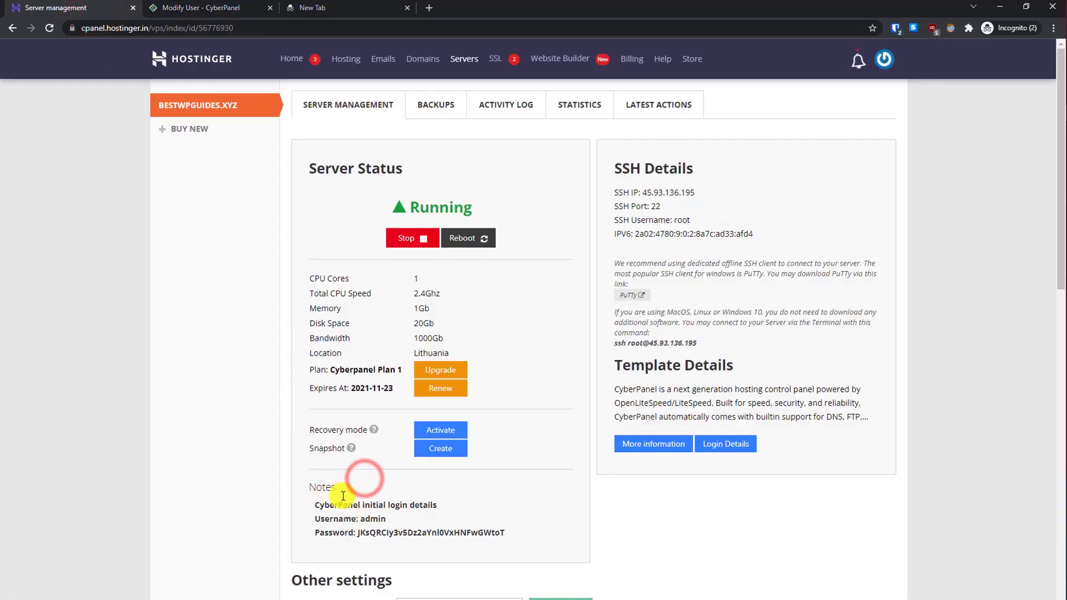
double_click(373, 518)
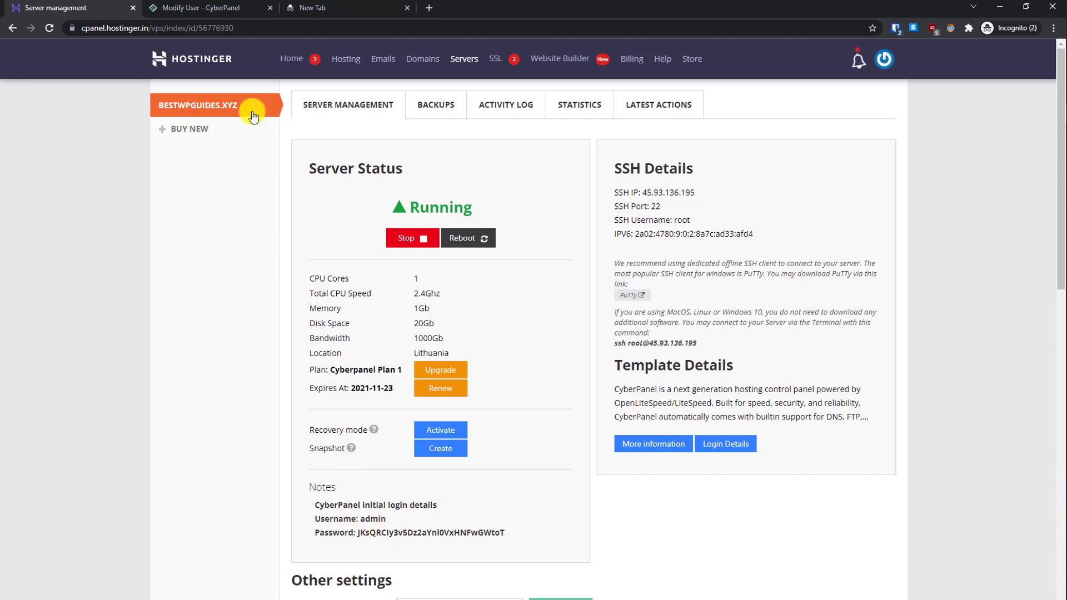
click(225, 7)
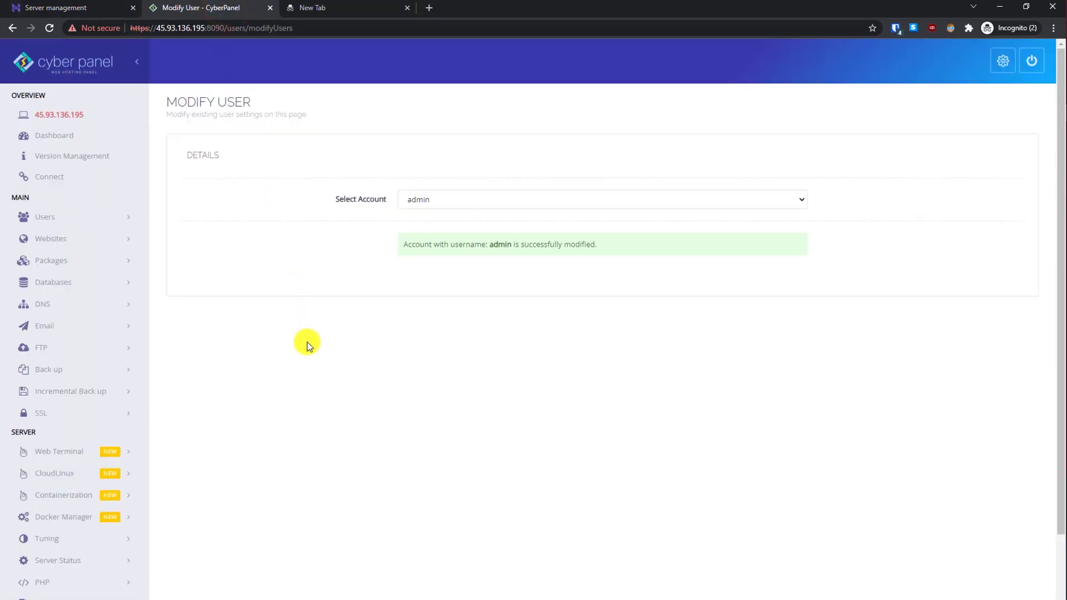
Step: Start a new website using the Default package with the administrator as owner
click(58, 133)
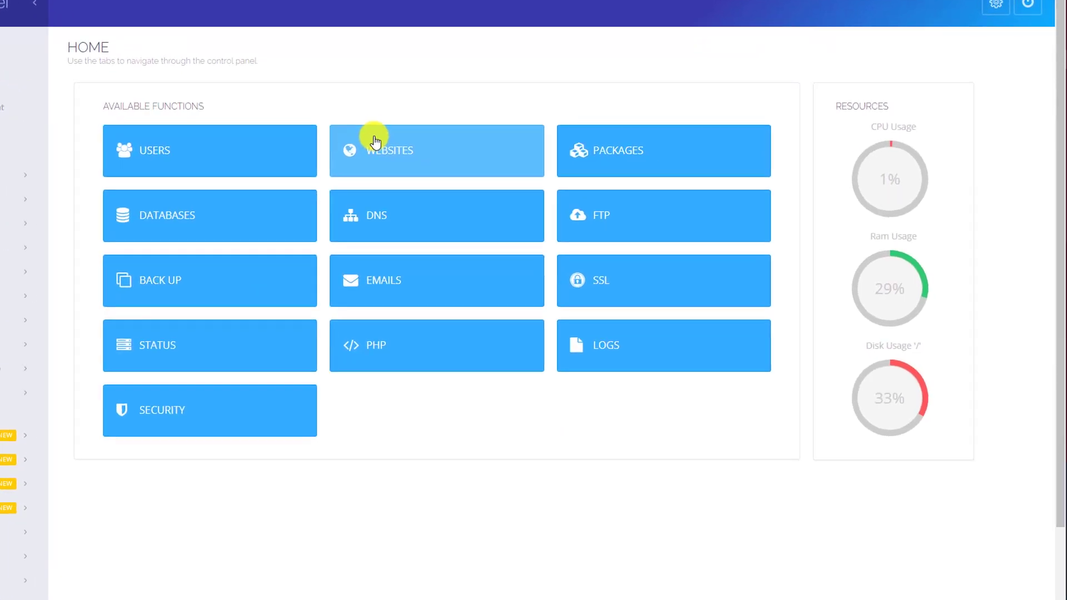
click(443, 185)
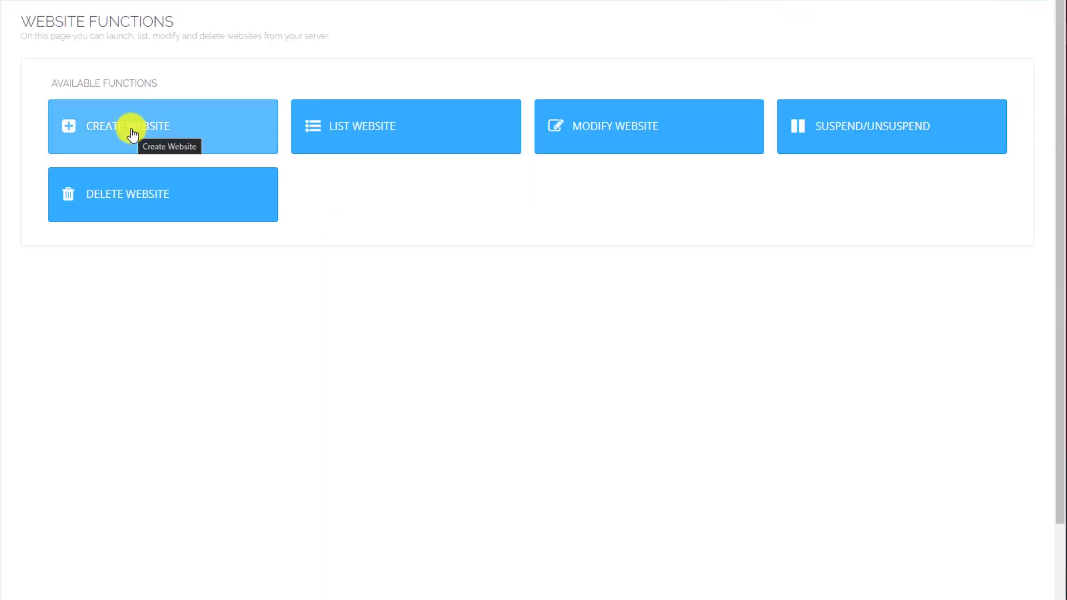
click(131, 127)
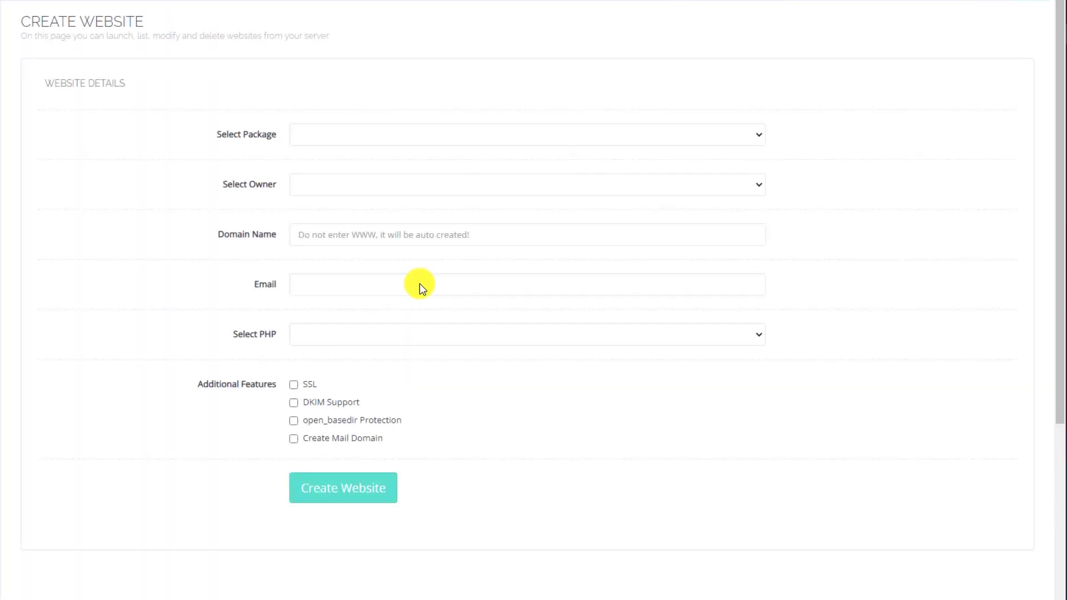
click(365, 135)
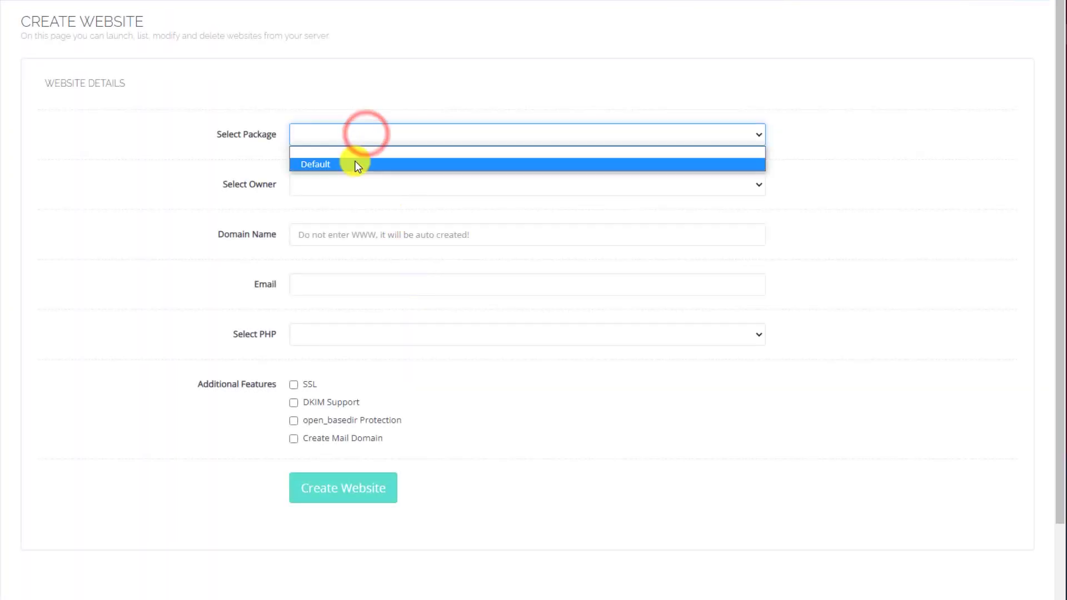
click(355, 164)
click(352, 188)
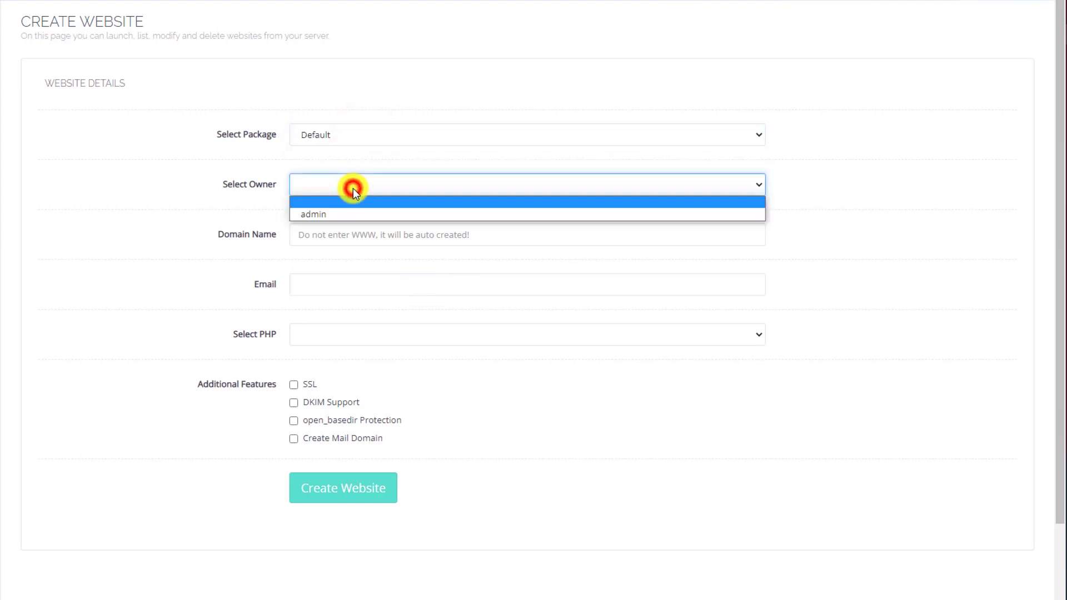
click(349, 214)
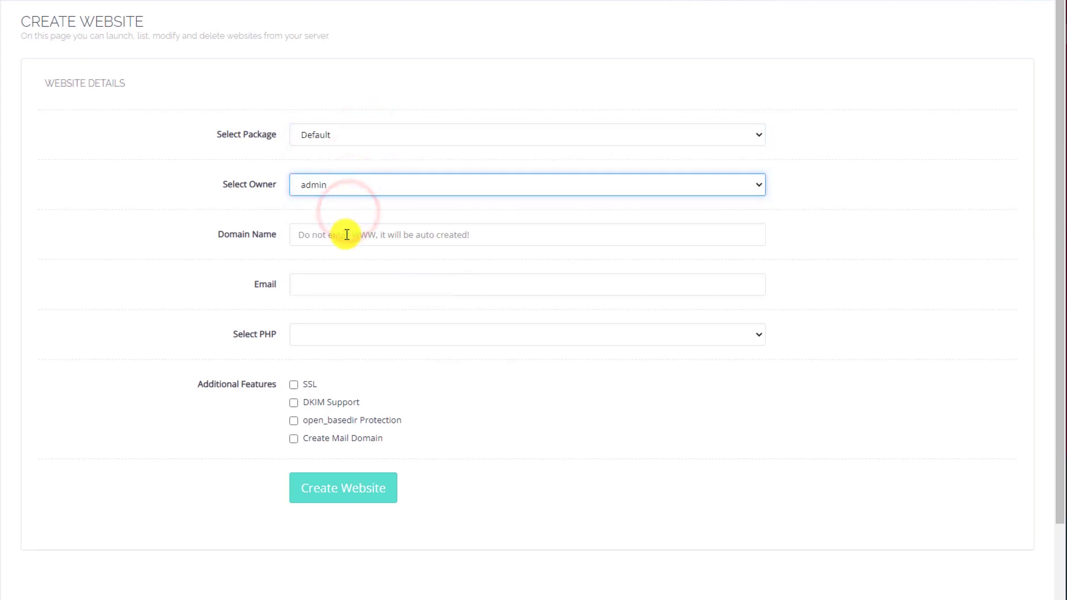
Step: Create bestwpguides.xyz on PHP 8.0 with DKIM, open_basedir protection and a mail domain enabled
click(345, 232)
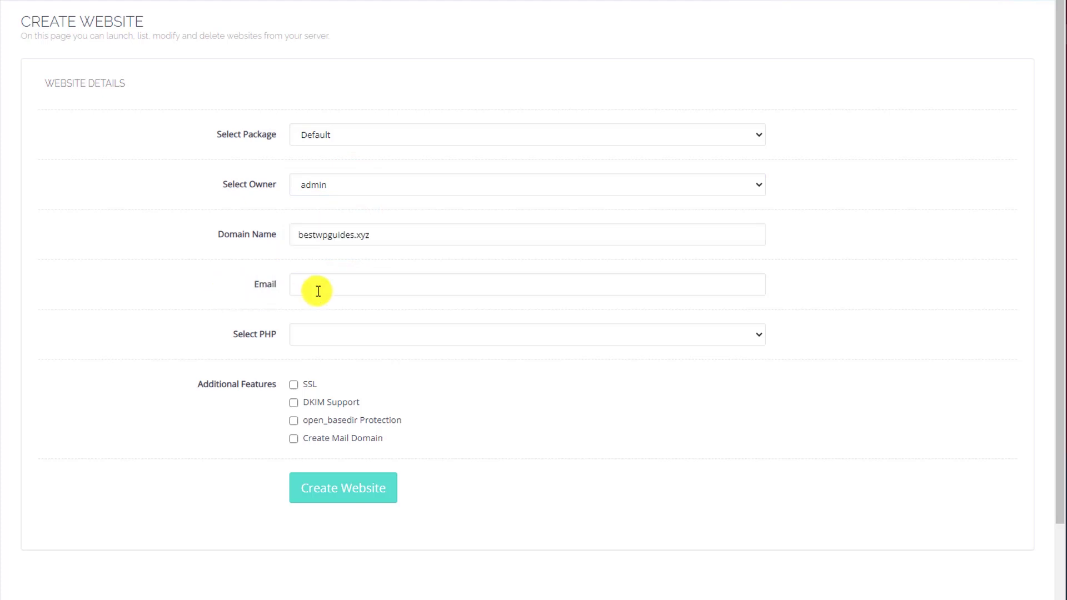
click(316, 289)
click(331, 313)
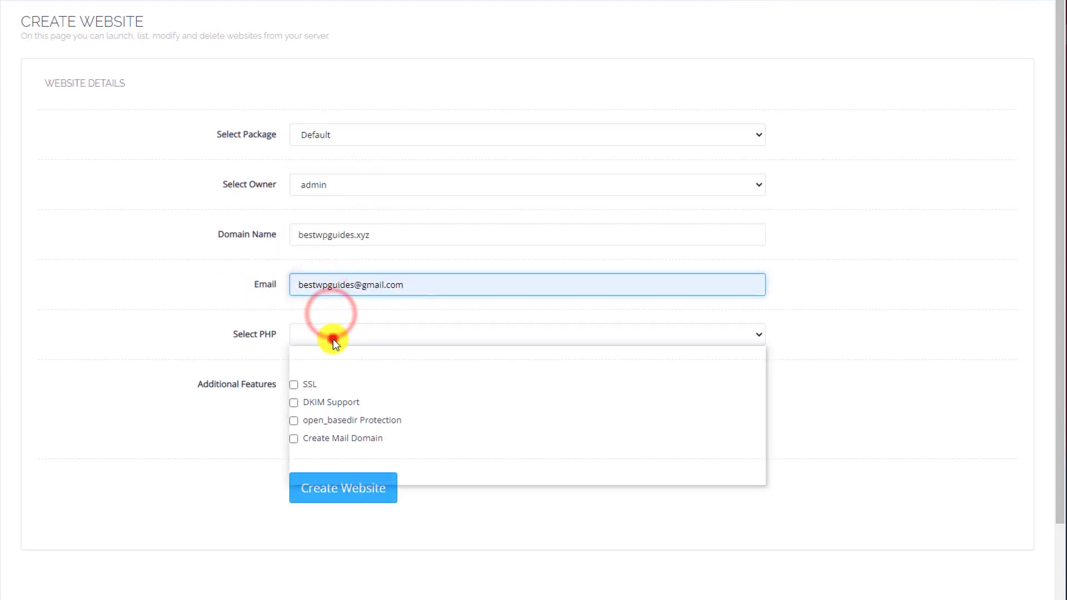
click(332, 337)
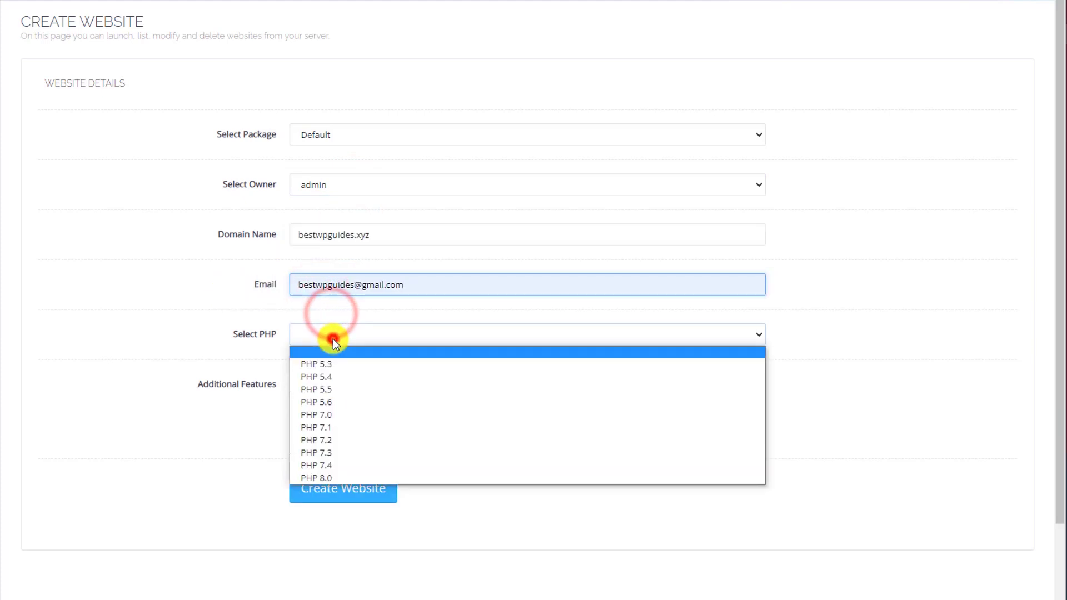
click(378, 477)
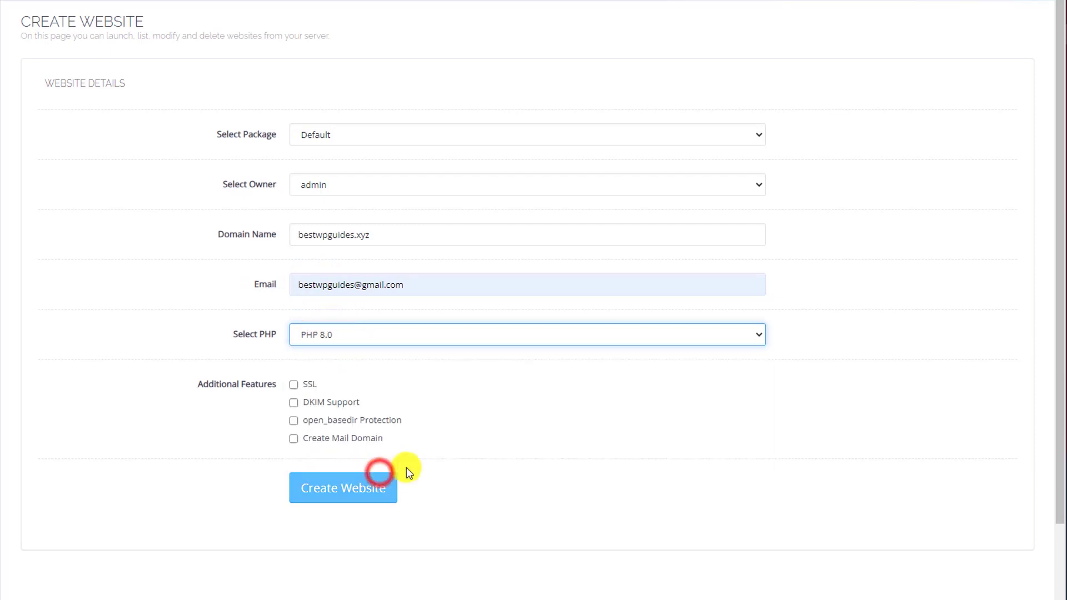
click(294, 403)
click(294, 420)
click(293, 438)
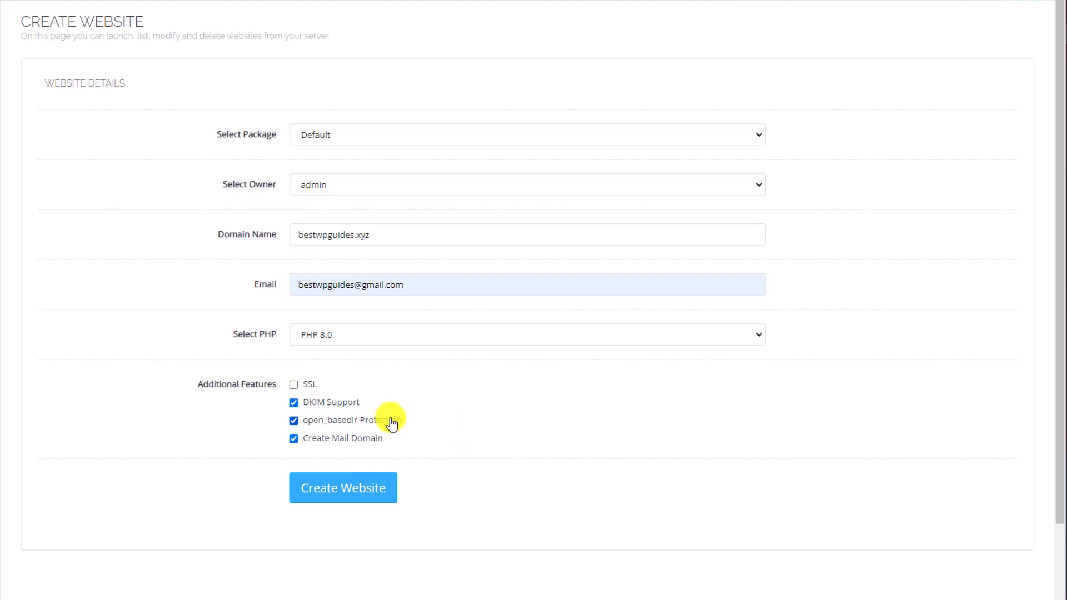
click(367, 499)
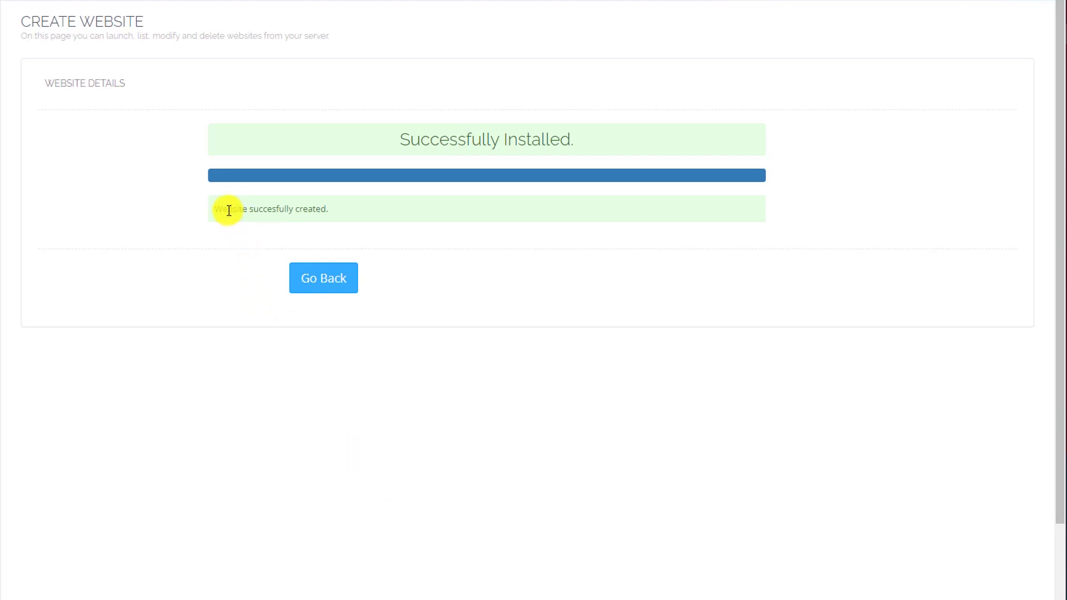
Step: List the hosted websites and open the bestwpguides.xyz management page
click(333, 278)
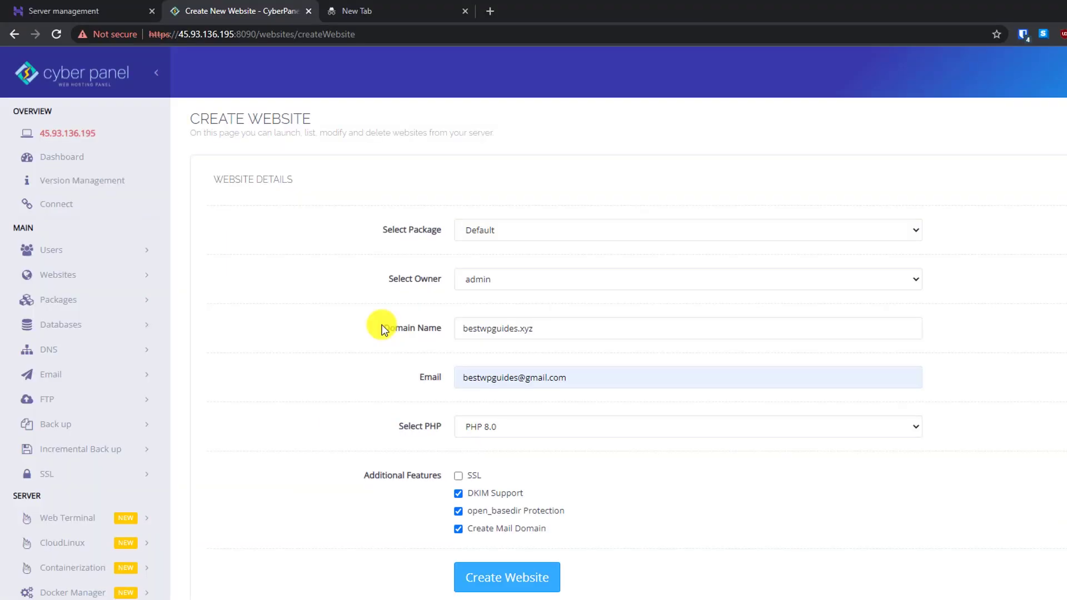
click(118, 277)
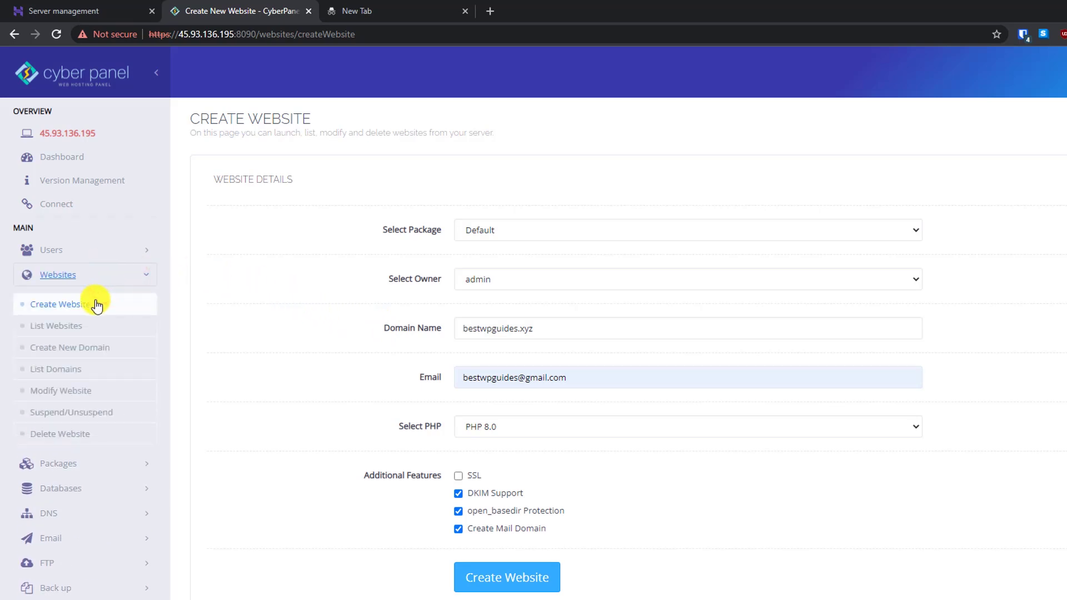
click(77, 327)
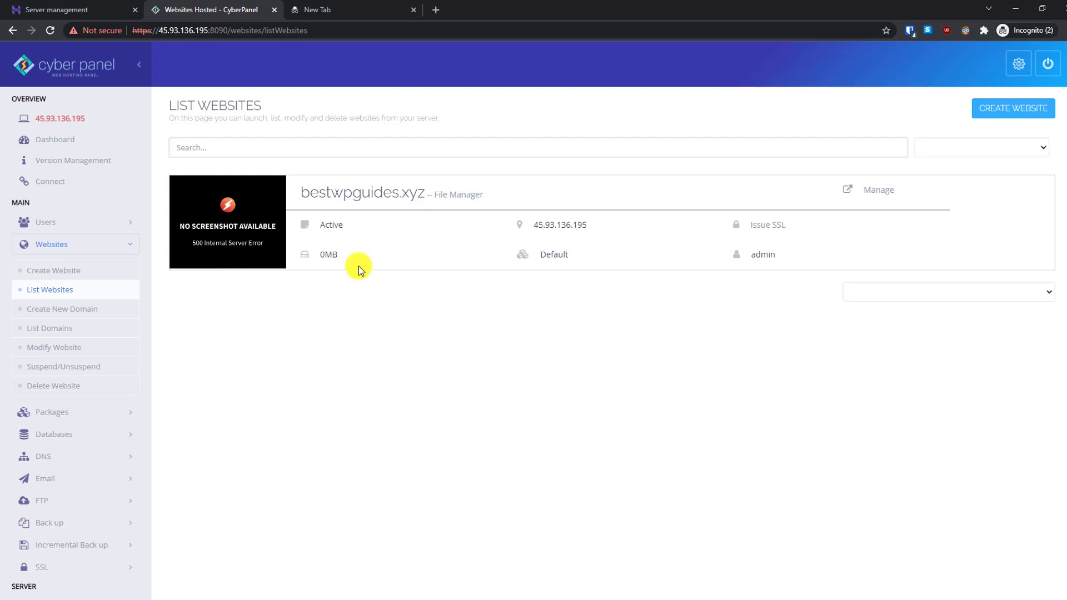
click(879, 192)
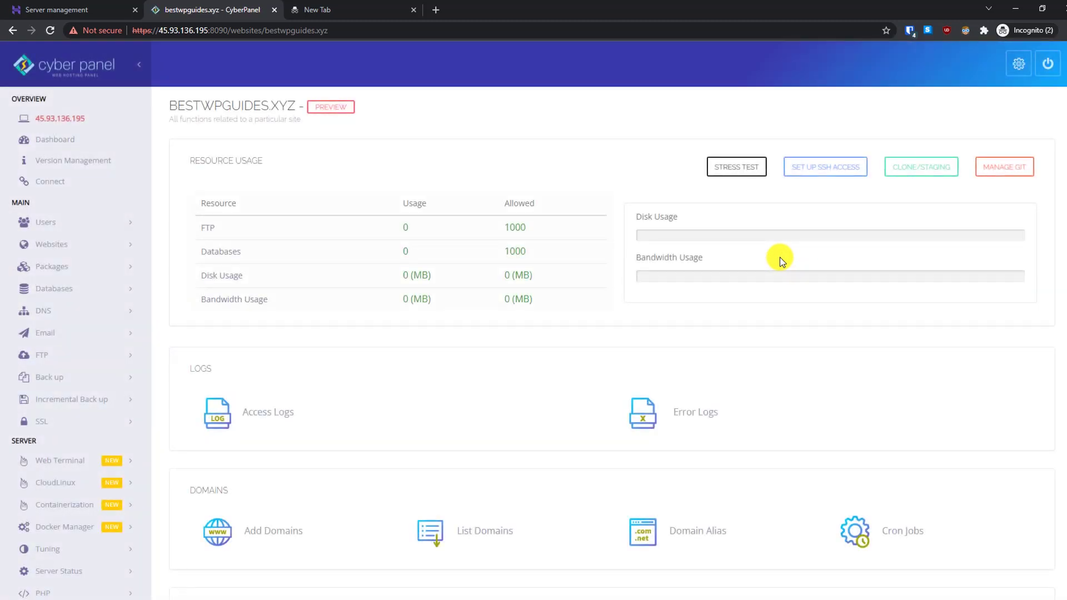
Step: Preview bestwpguides.xyz in a new tab showing the 'CyberPanel Installed' placeholder, then return to its management page
click(384, 179)
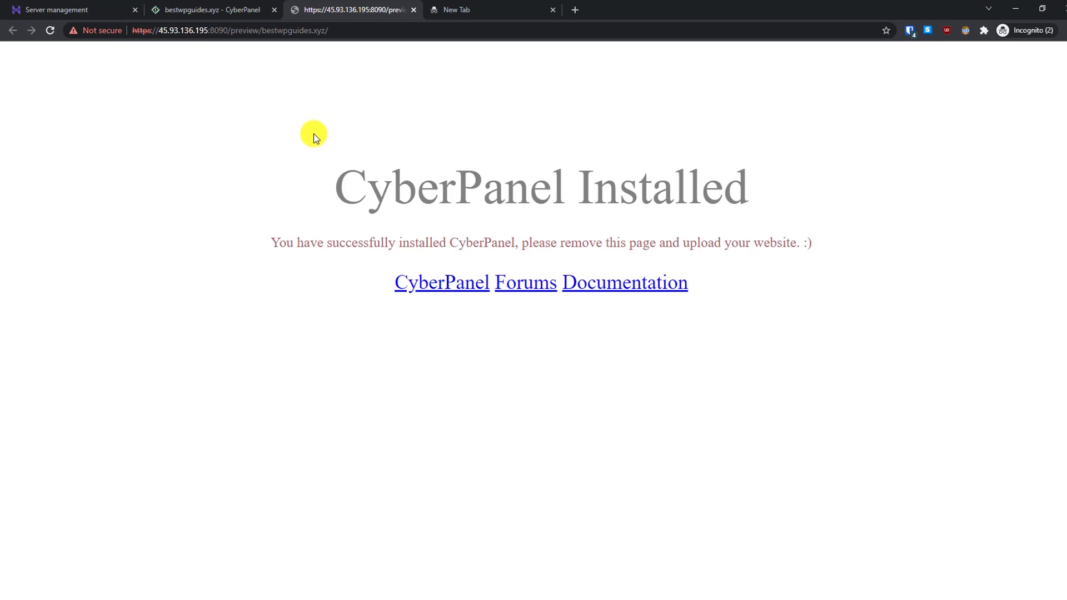
click(224, 15)
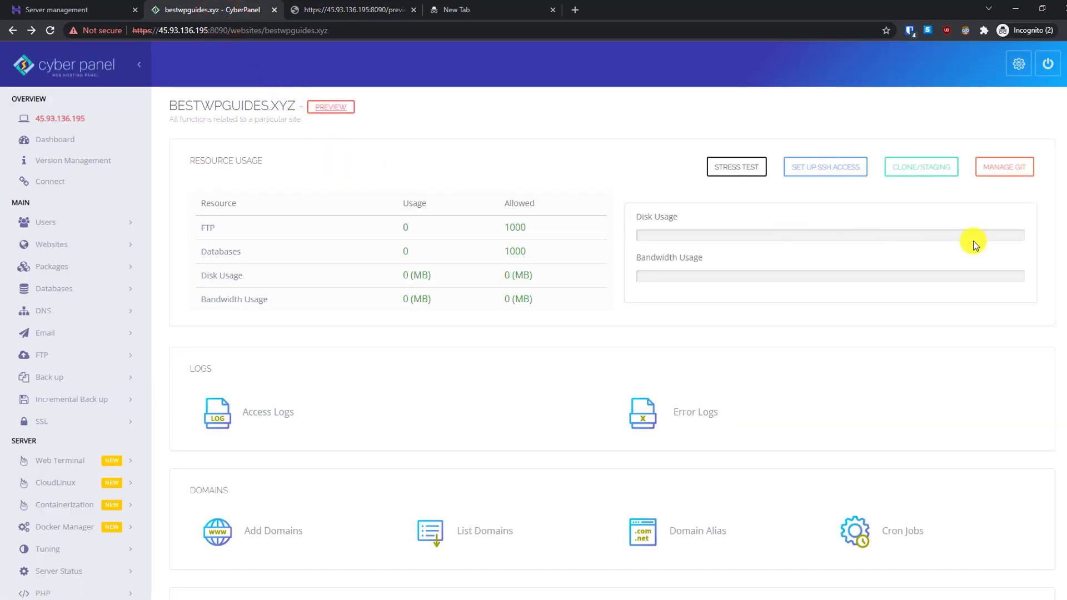
Step: Fill the WP + LSCache installer with blog title 'My amazing blog', login user admin, password and admin email
drag(1061, 268, 1064, 578)
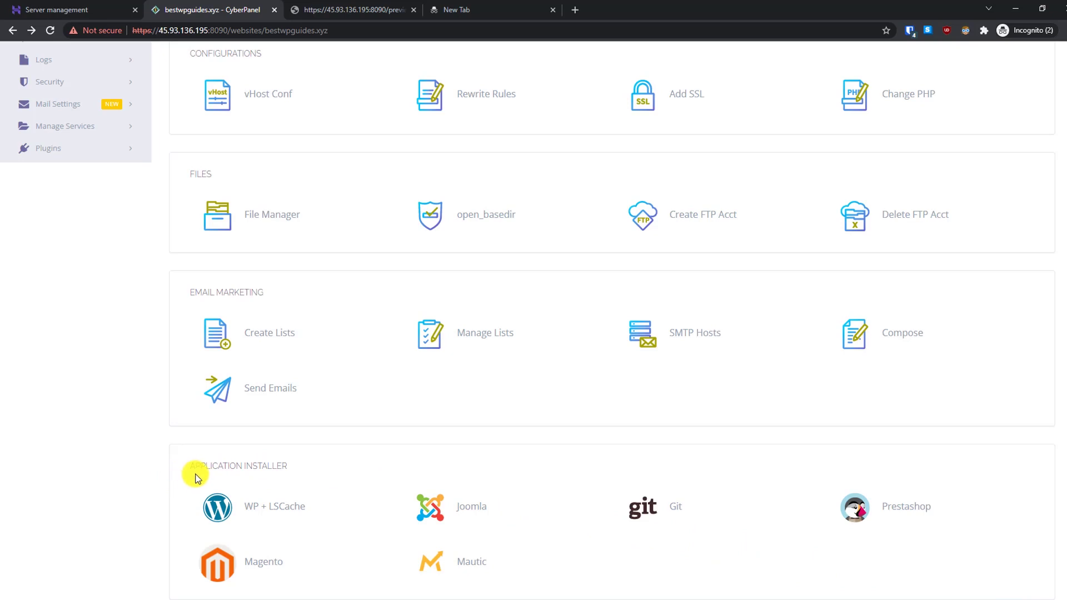
click(279, 507)
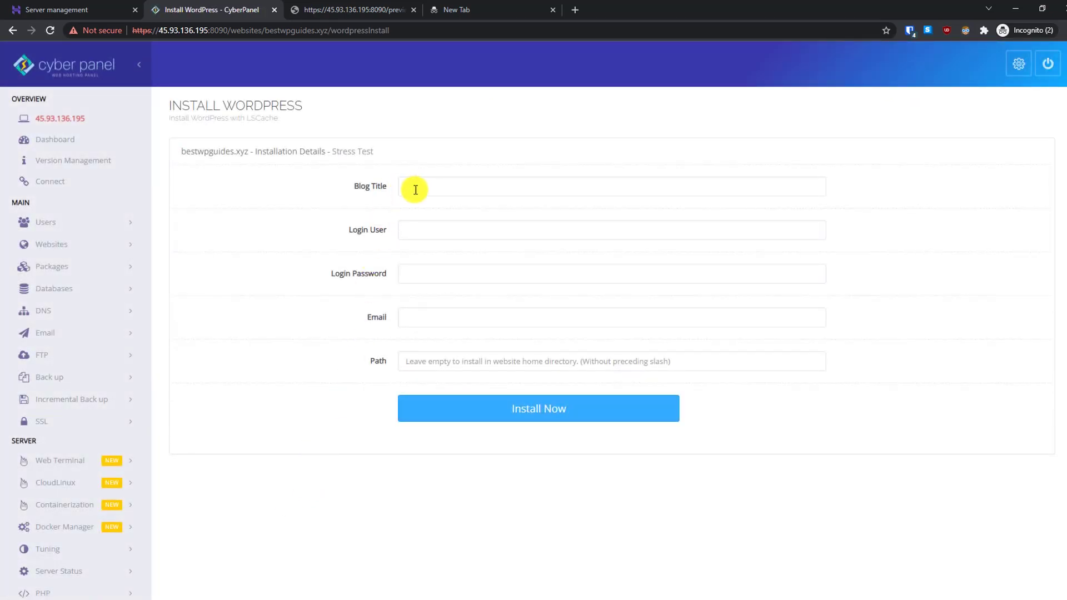
click(418, 190)
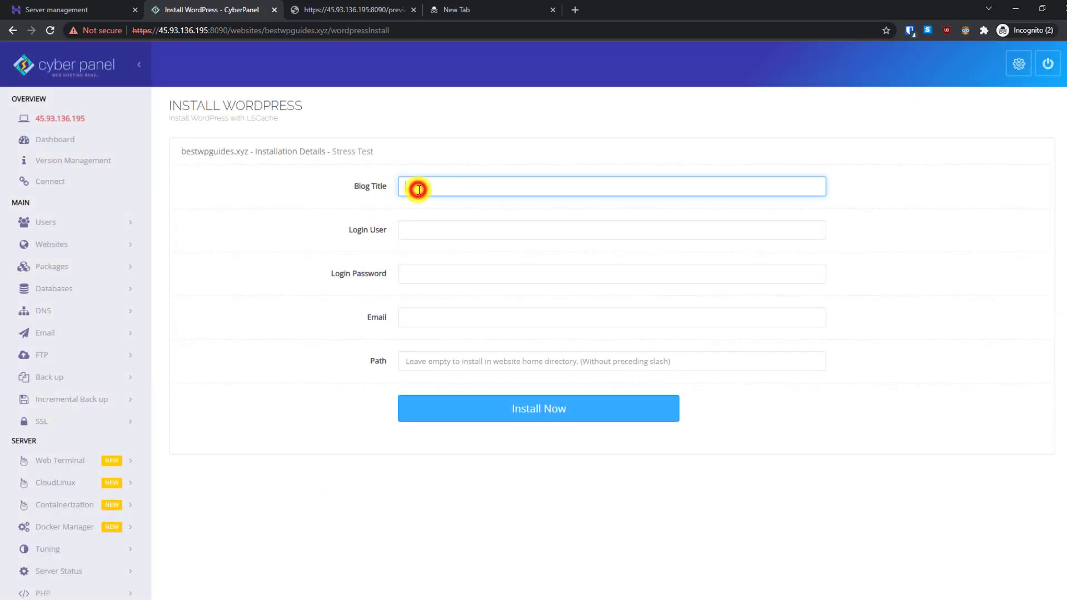
text(My amazing blog)
click(429, 231)
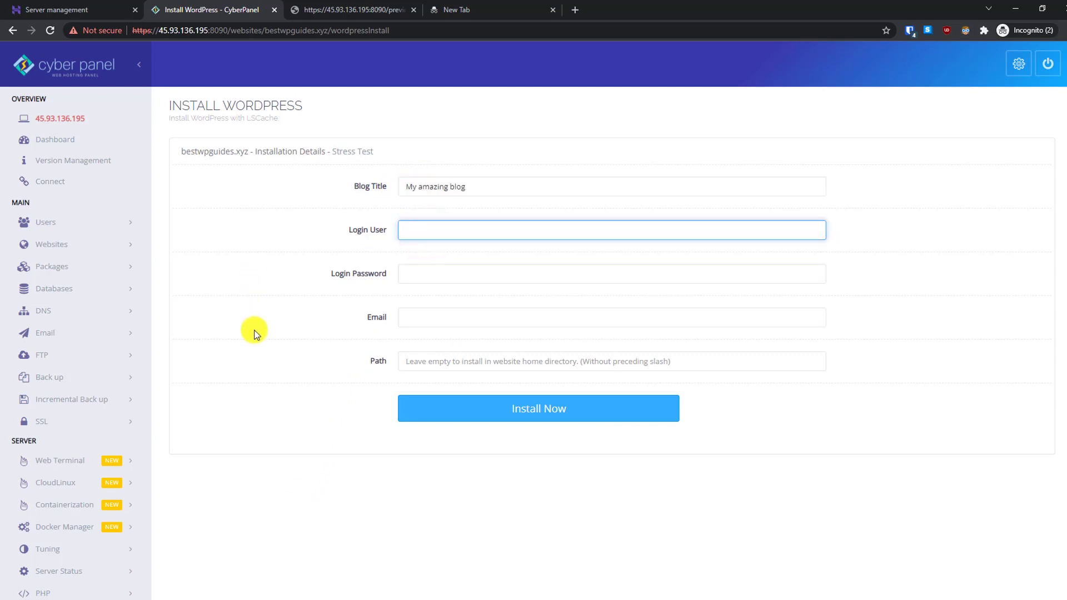
text(admin)
key(Tab)
text(password)
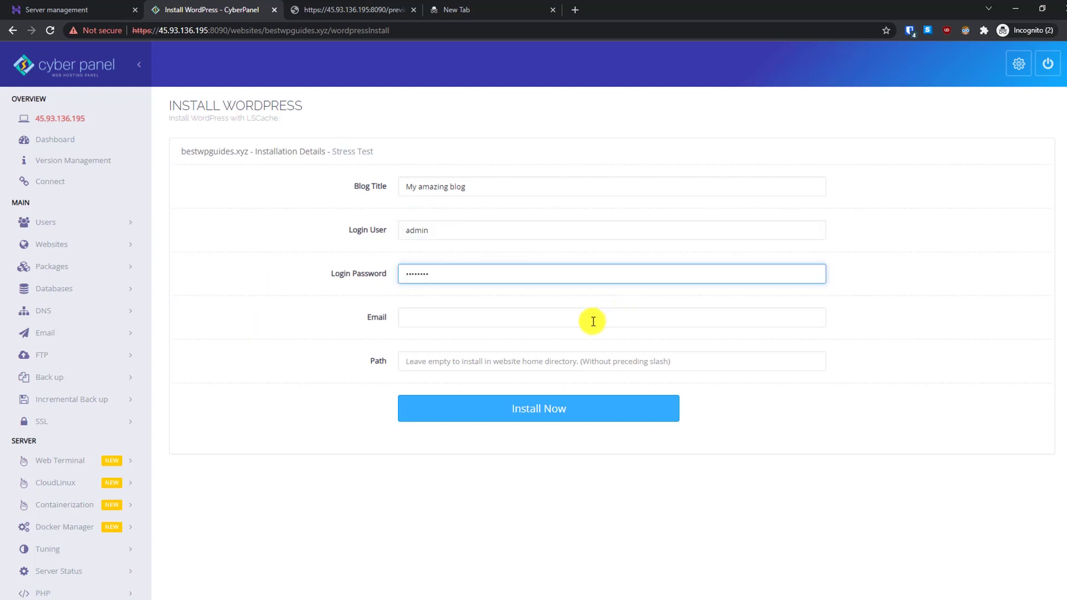
click(593, 319)
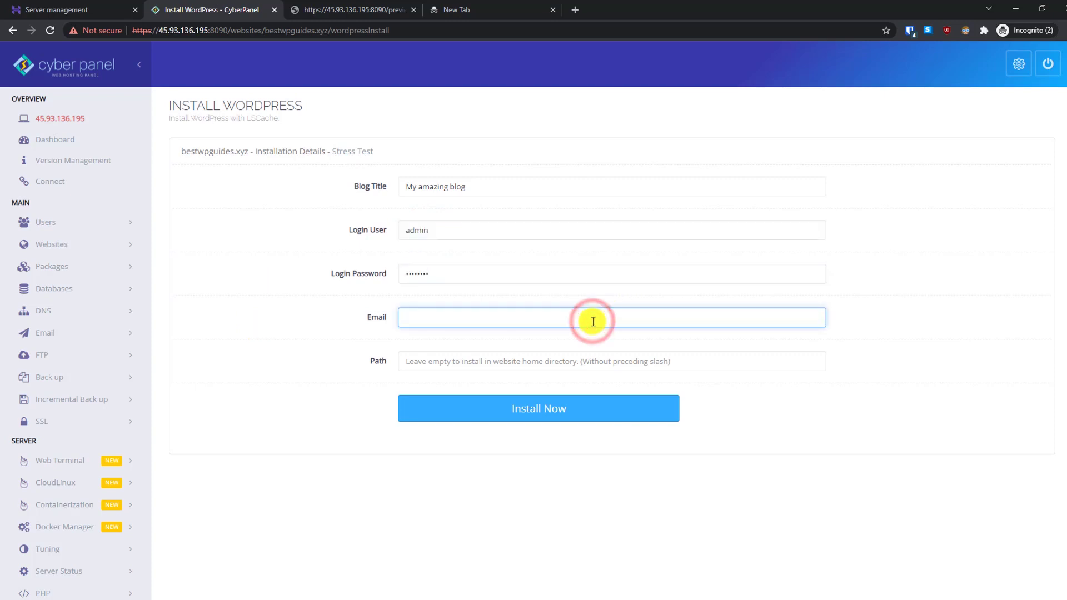
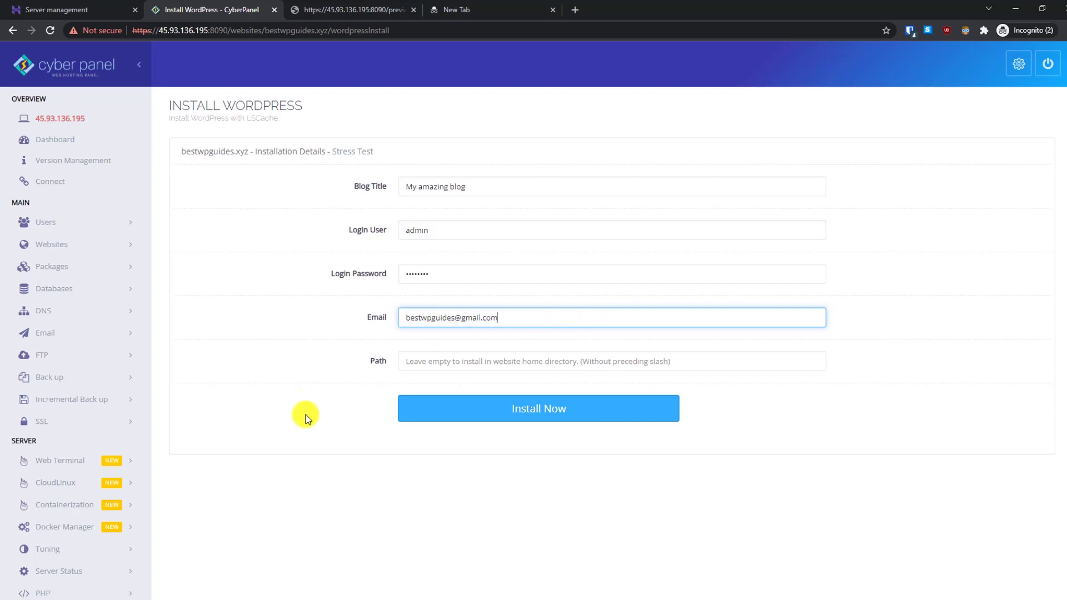
click(305, 416)
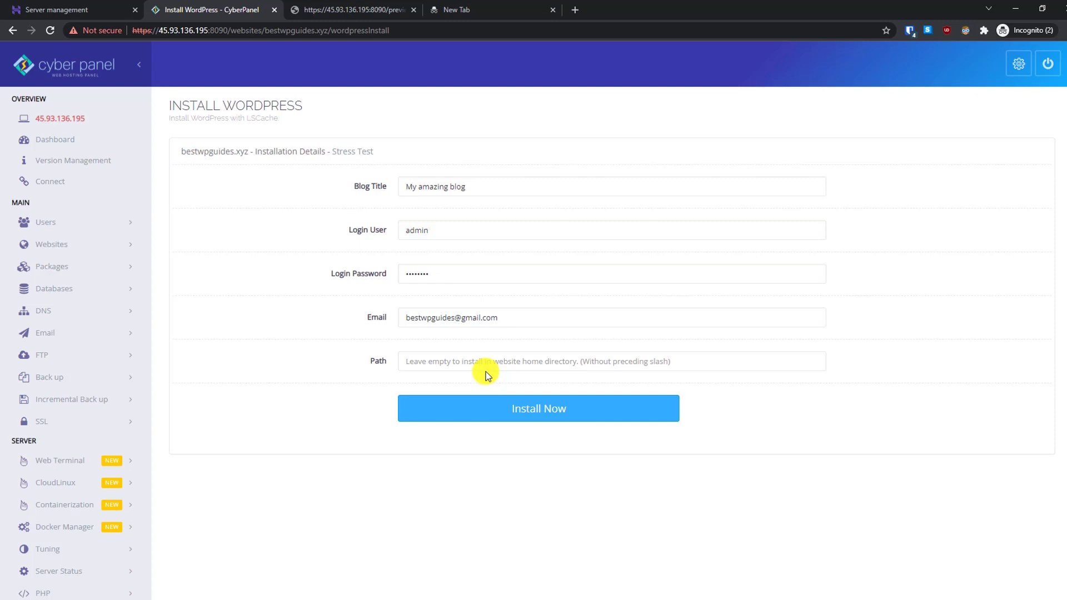
Step: Install WordPress on bestwpguides.xyz and go to the list of hosted websites
click(538, 416)
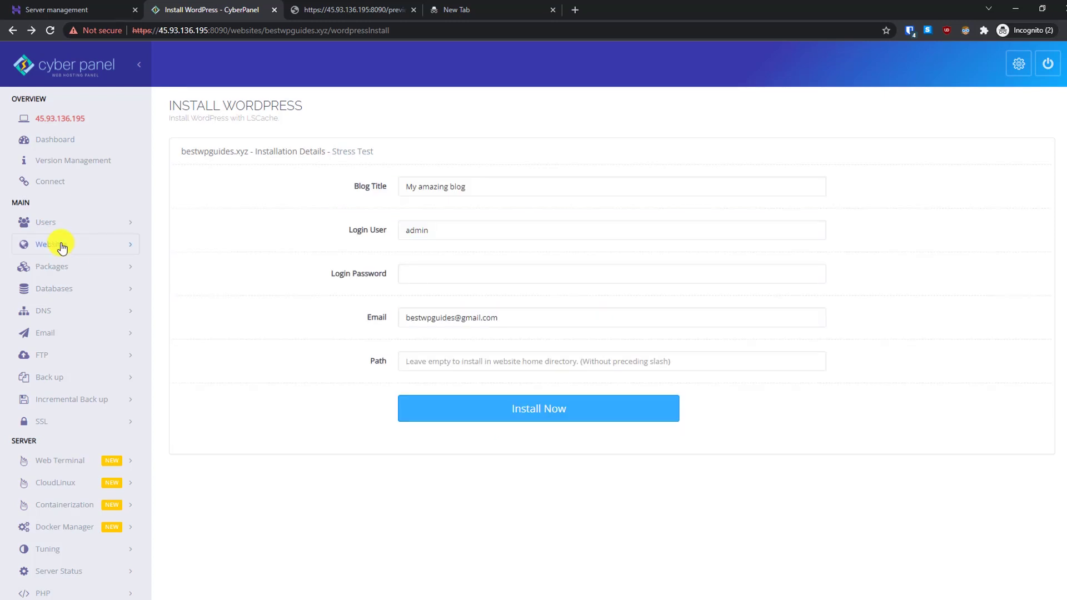
click(59, 244)
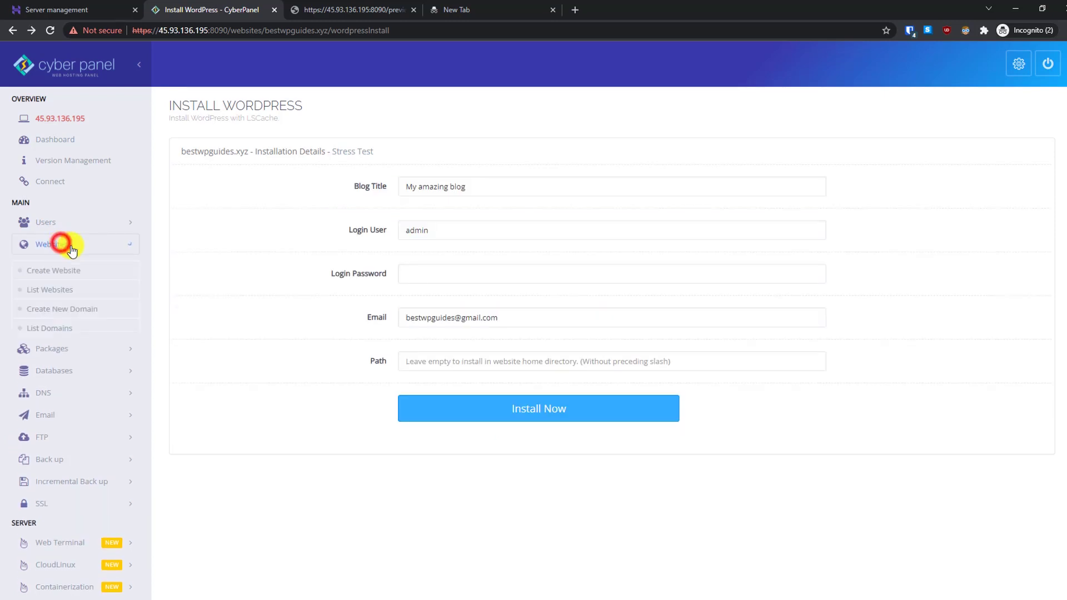
click(52, 289)
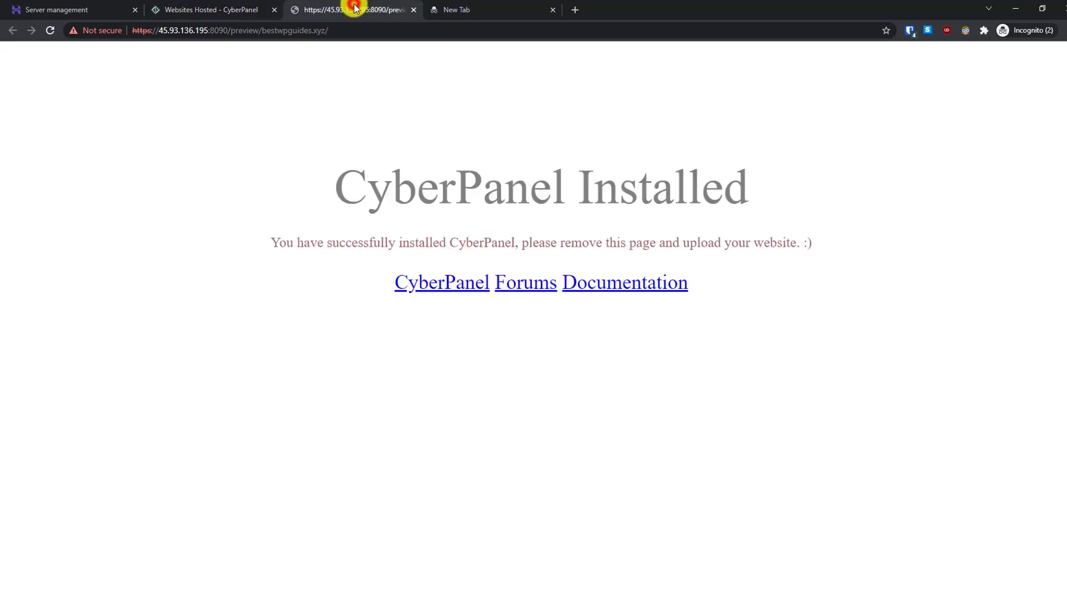
Step: Reload the preview tab so it shows the WordPress 'My amazing blog' home page
click(46, 31)
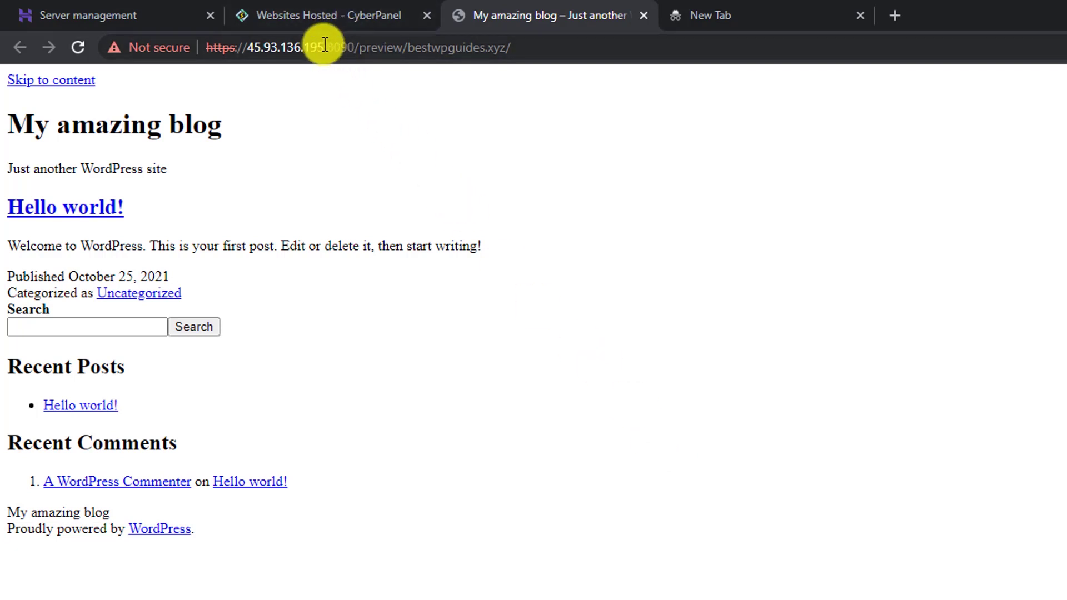
Step: Copy the server IP 45.93.136.195 from the address bar and return to the CyberPanel websites list
drag(324, 48, 252, 48)
right_click(251, 48)
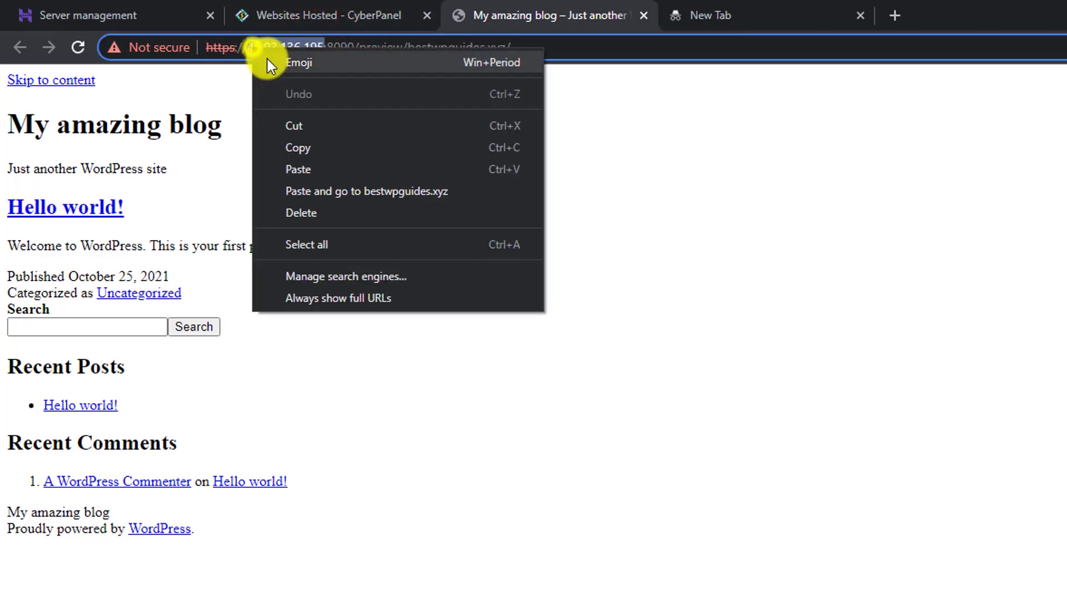
click(299, 147)
click(315, 10)
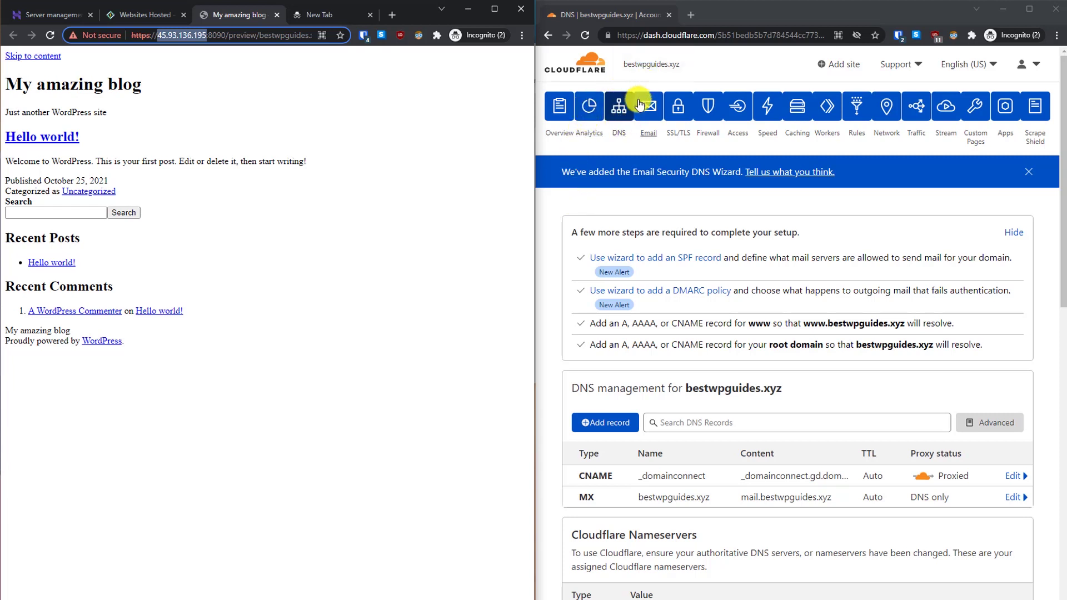
Step: Add a Cloudflare A record for @ pointing to 45.93.136.195, set to DNS only
click(622, 114)
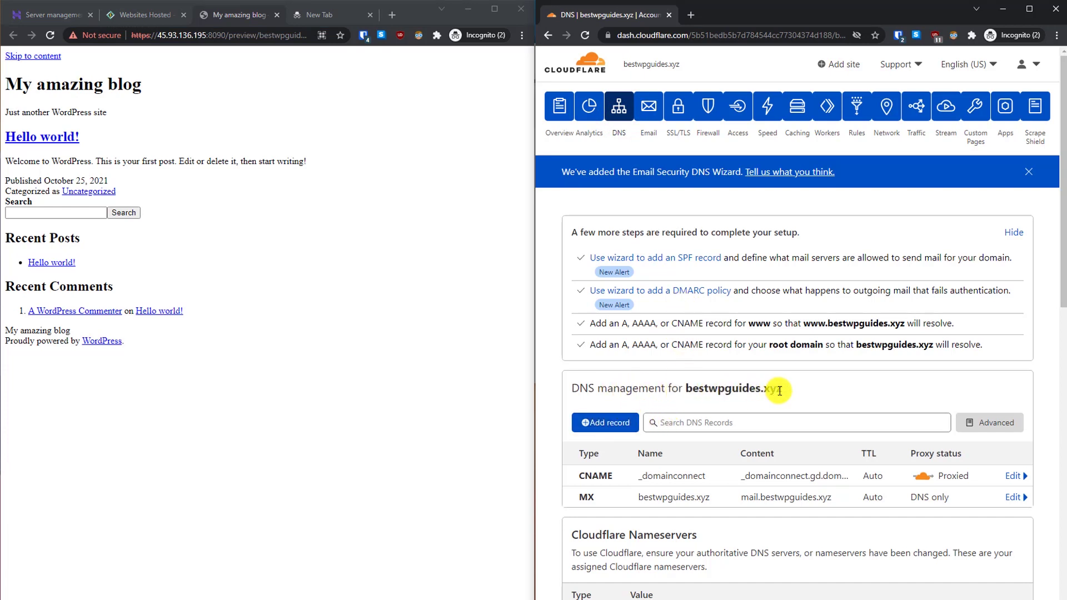
click(596, 424)
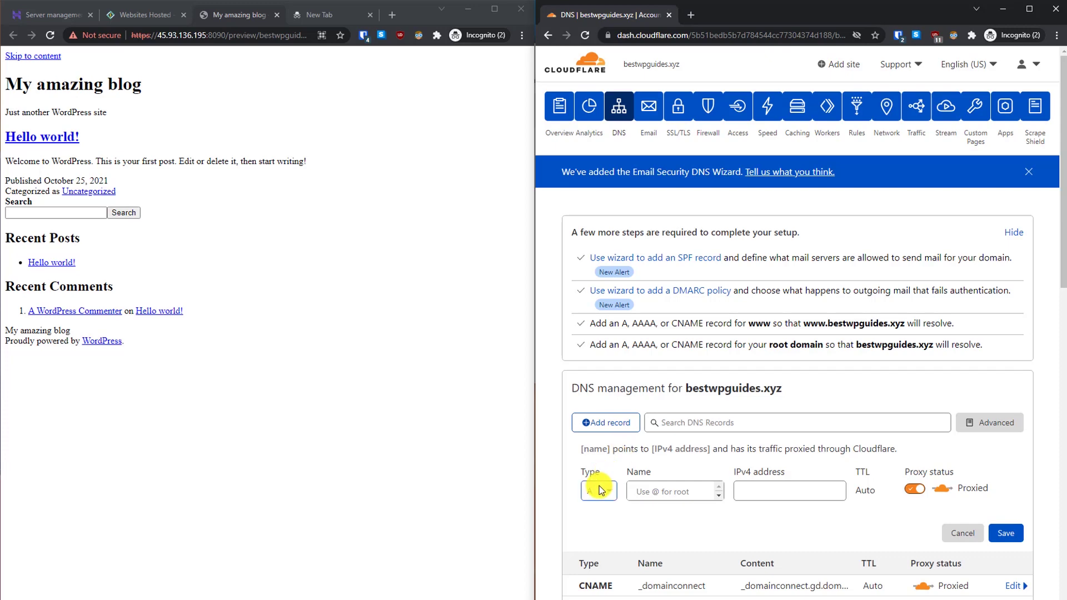
click(655, 492)
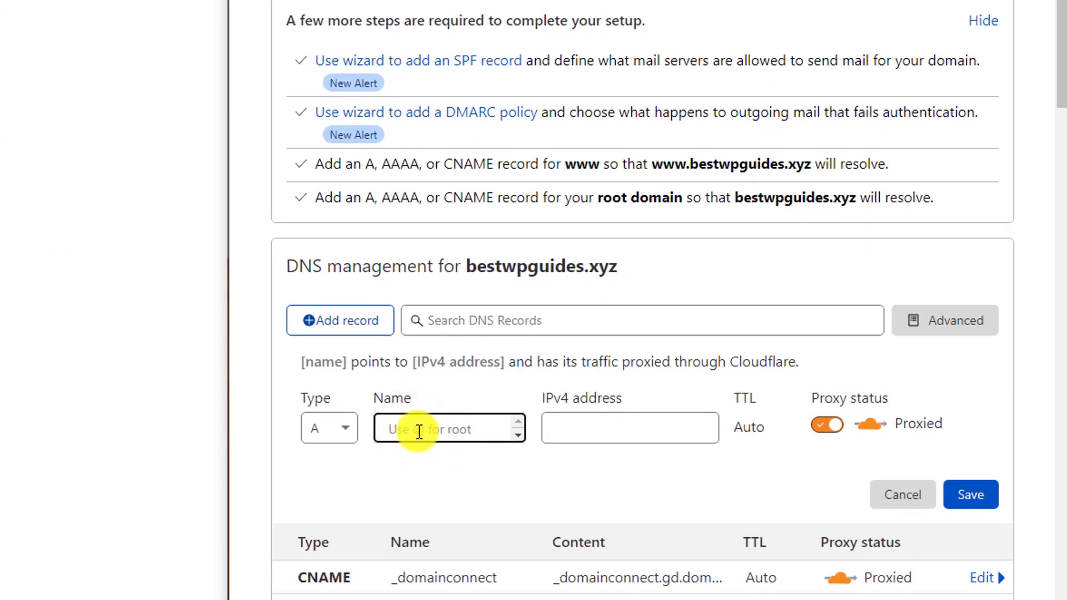
text(@)
click(578, 421)
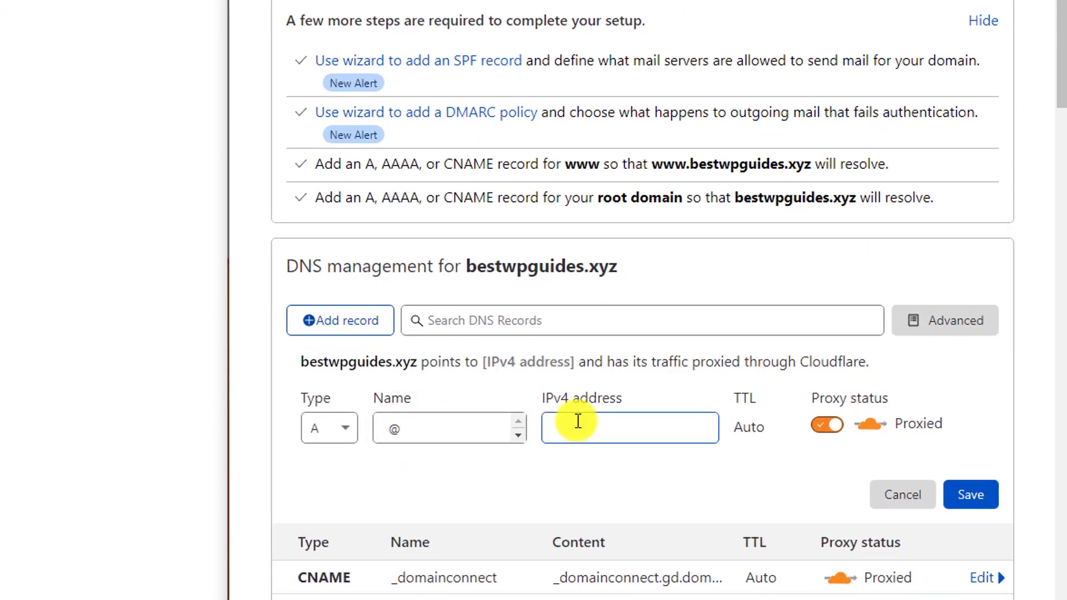
right_click(578, 421)
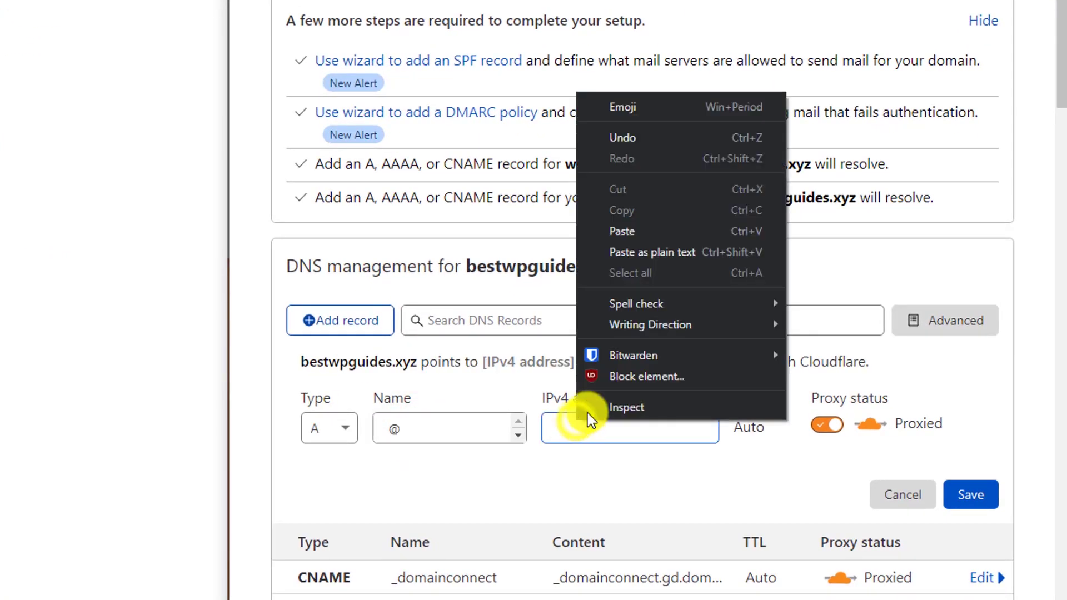
click(642, 232)
click(645, 486)
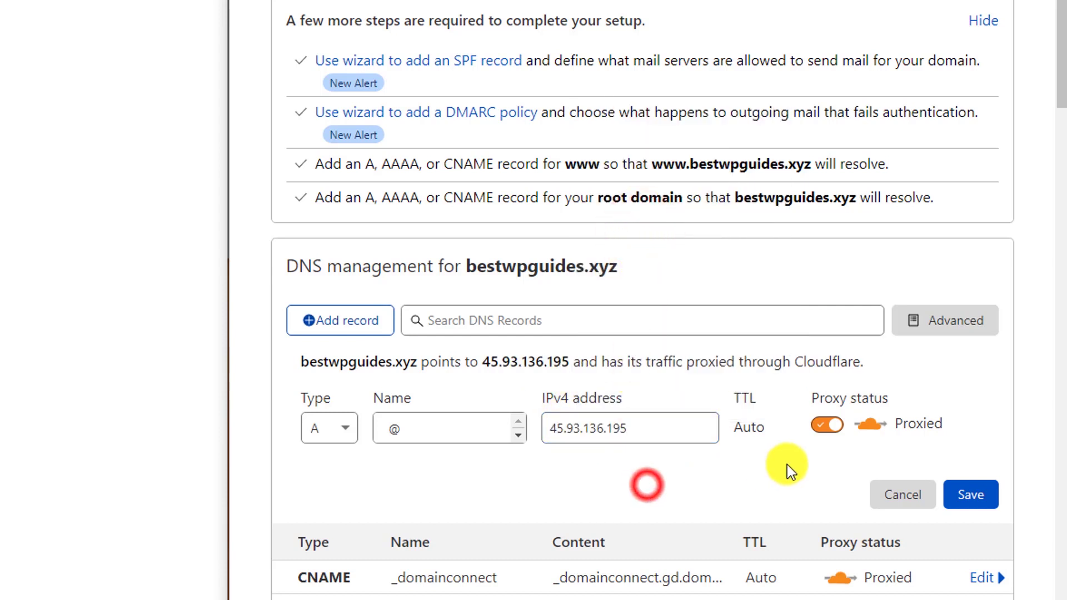
click(829, 425)
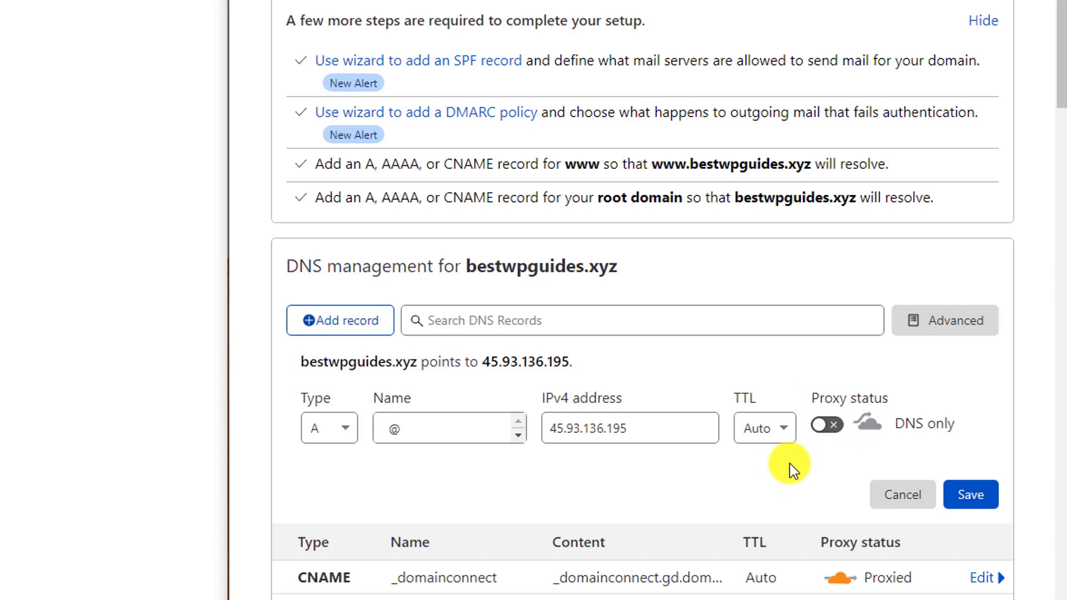
click(968, 492)
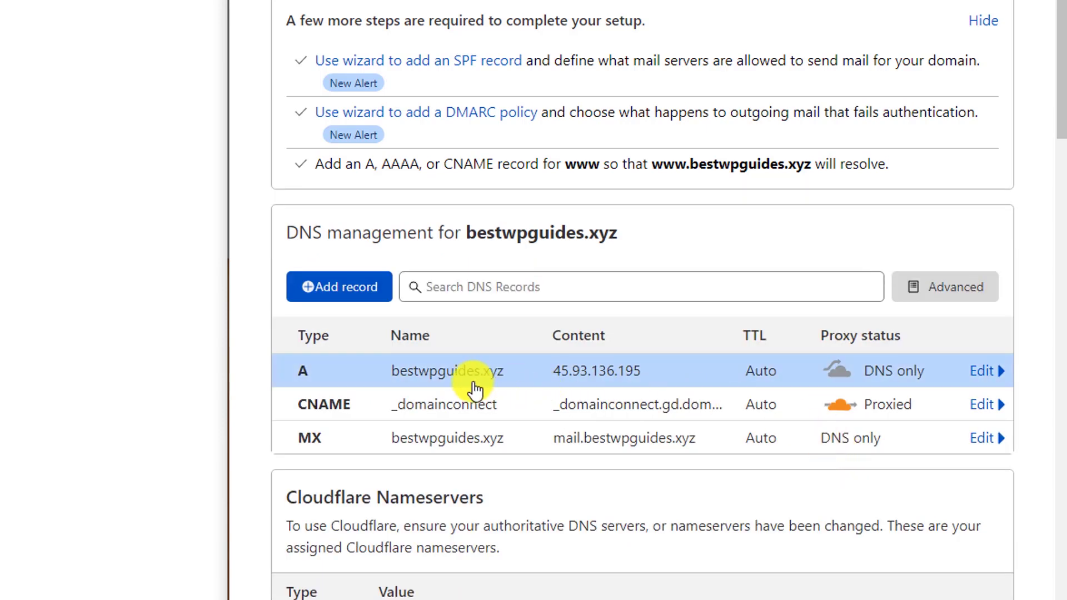
click(330, 300)
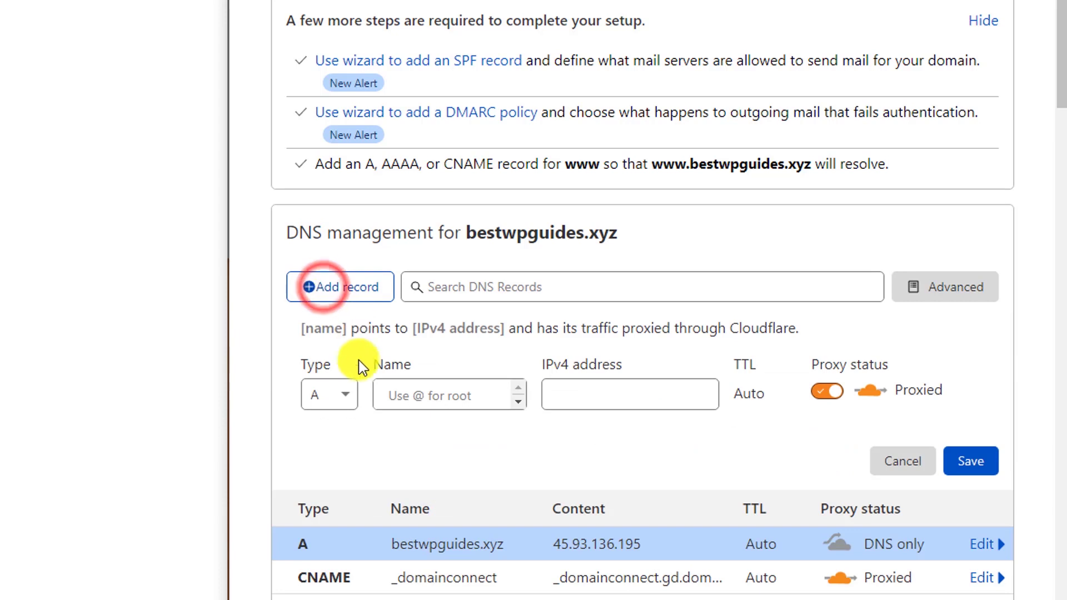
click(347, 401)
drag(347, 402, 343, 434)
click(342, 435)
click(401, 331)
text(w)
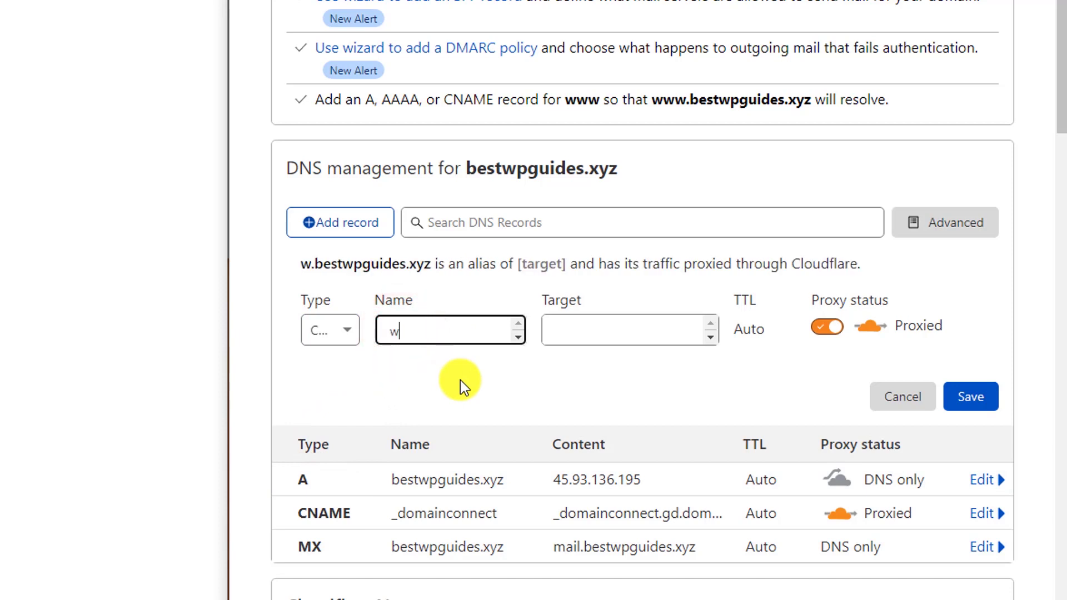
text(ww)
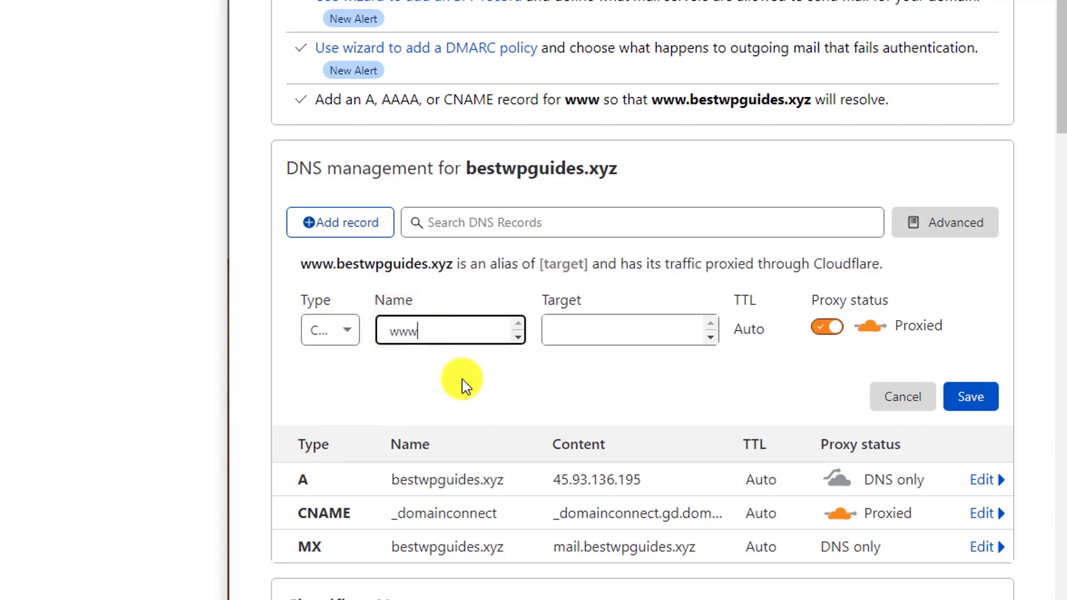
Step: Set the www record's target to bestwpguides.xyz, switch it to DNS only, and save
click(568, 324)
right_click(568, 324)
click(633, 137)
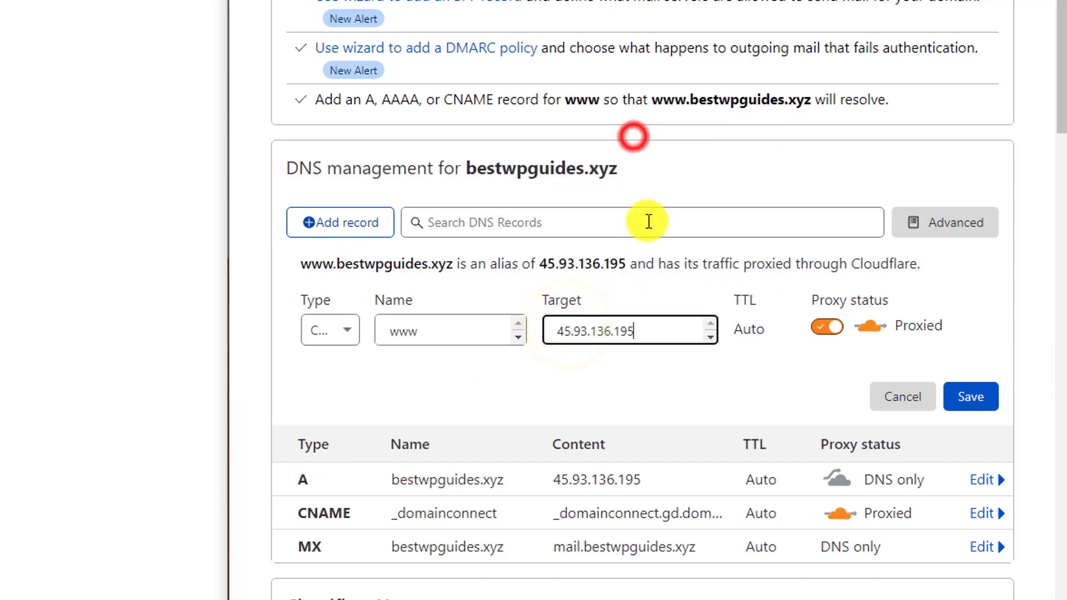
click(573, 378)
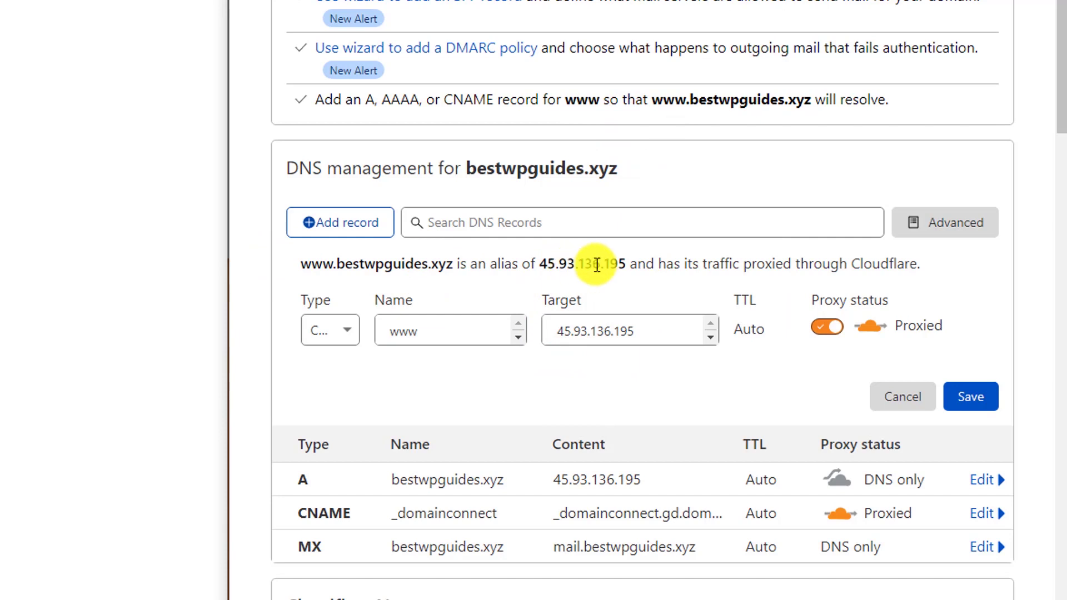
triple_click(645, 333)
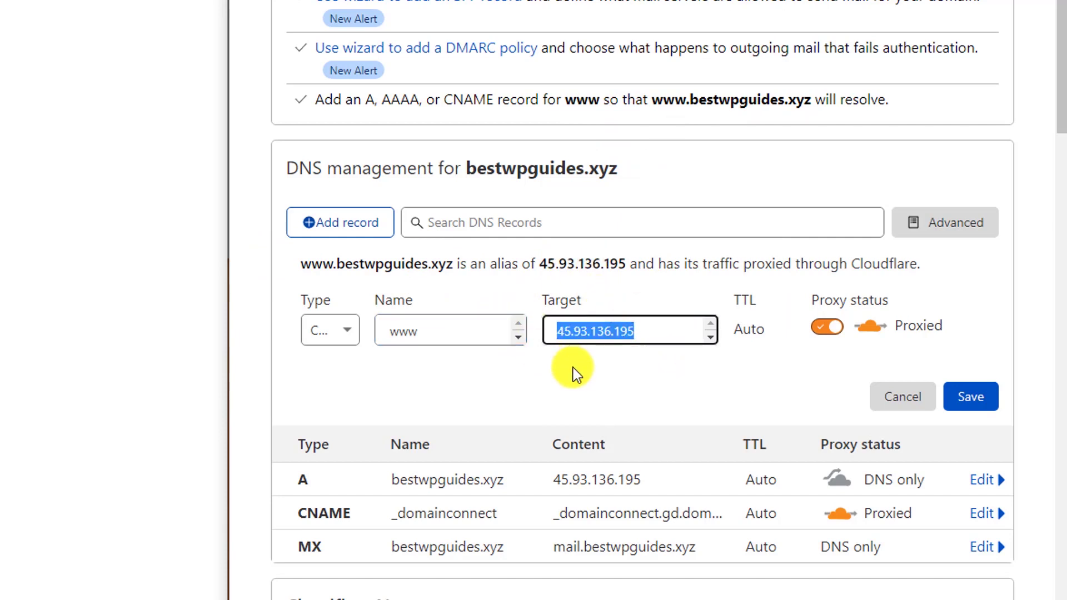
text(bestw)
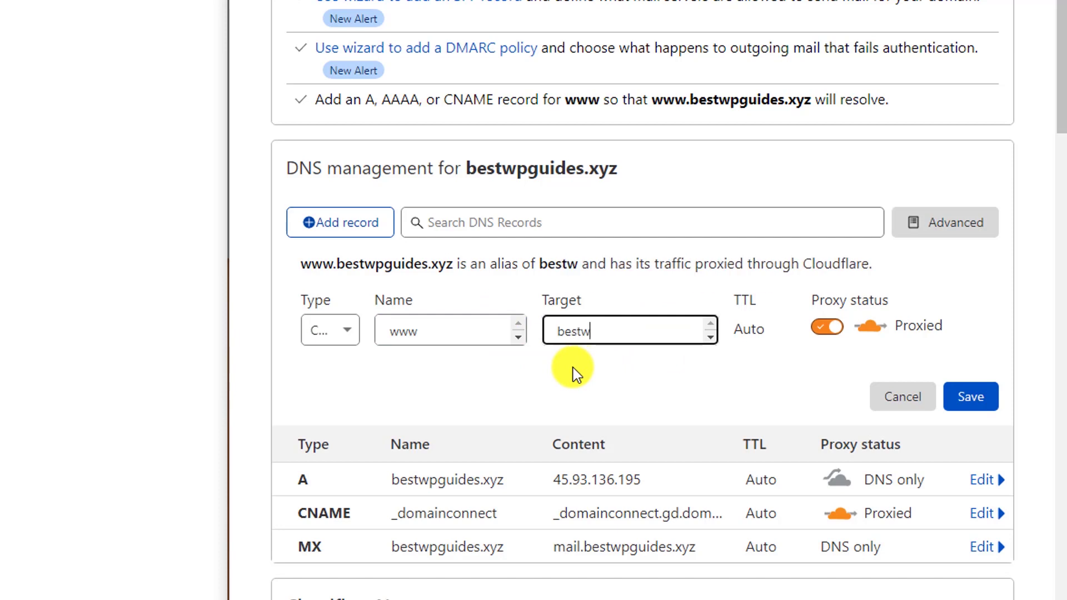
text(pgui)
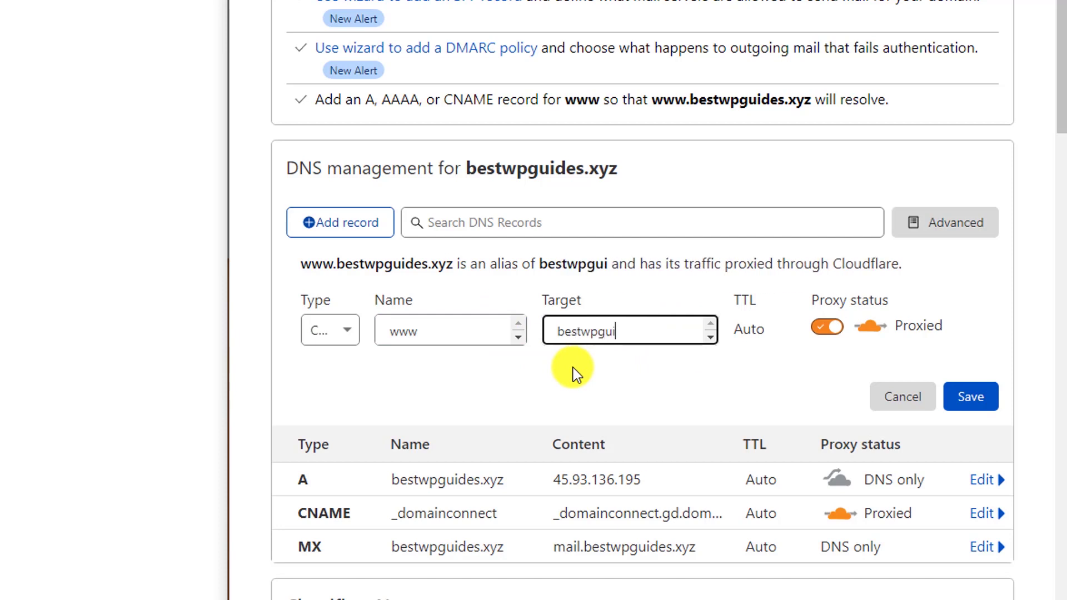
text(des)
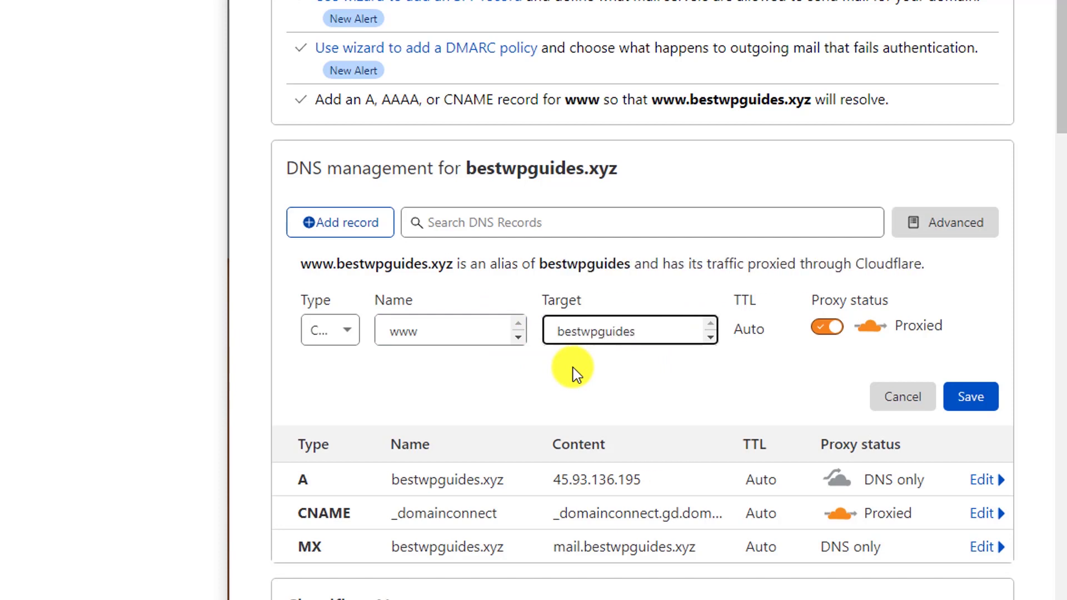
text(.xyz)
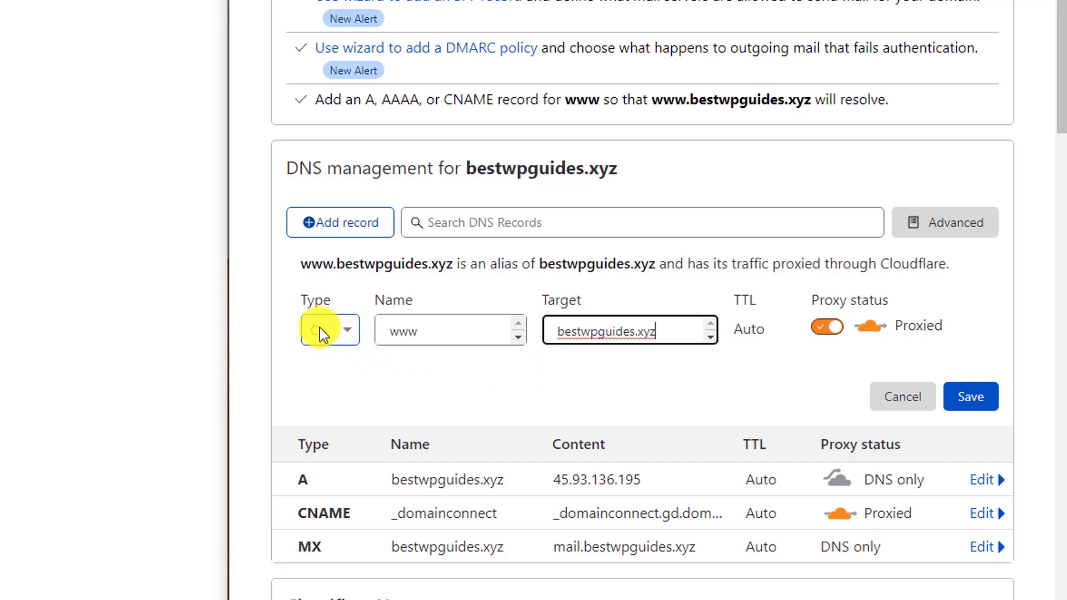
click(824, 329)
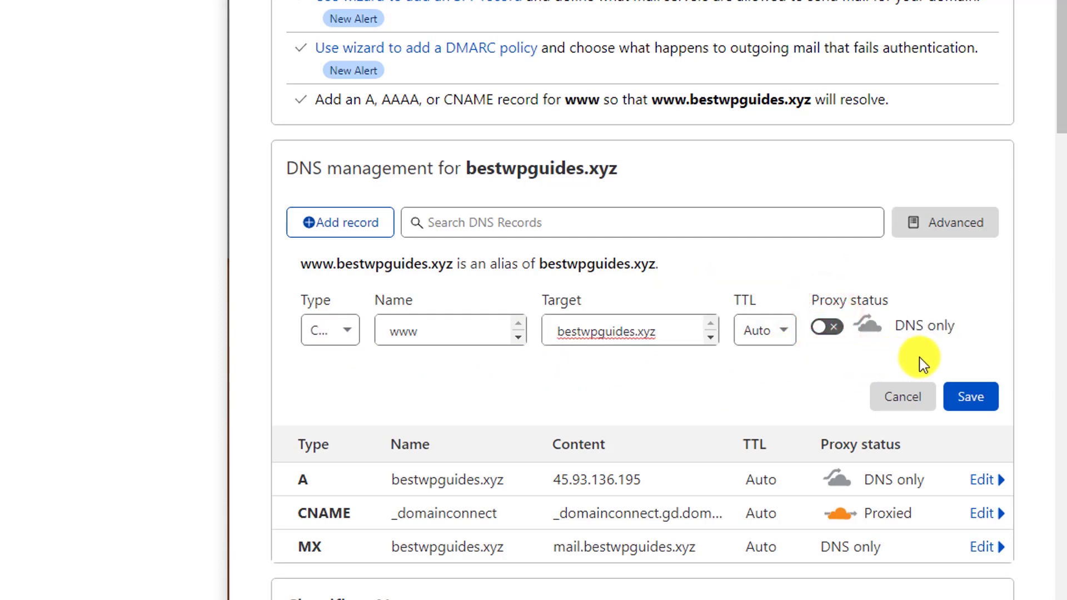
click(973, 401)
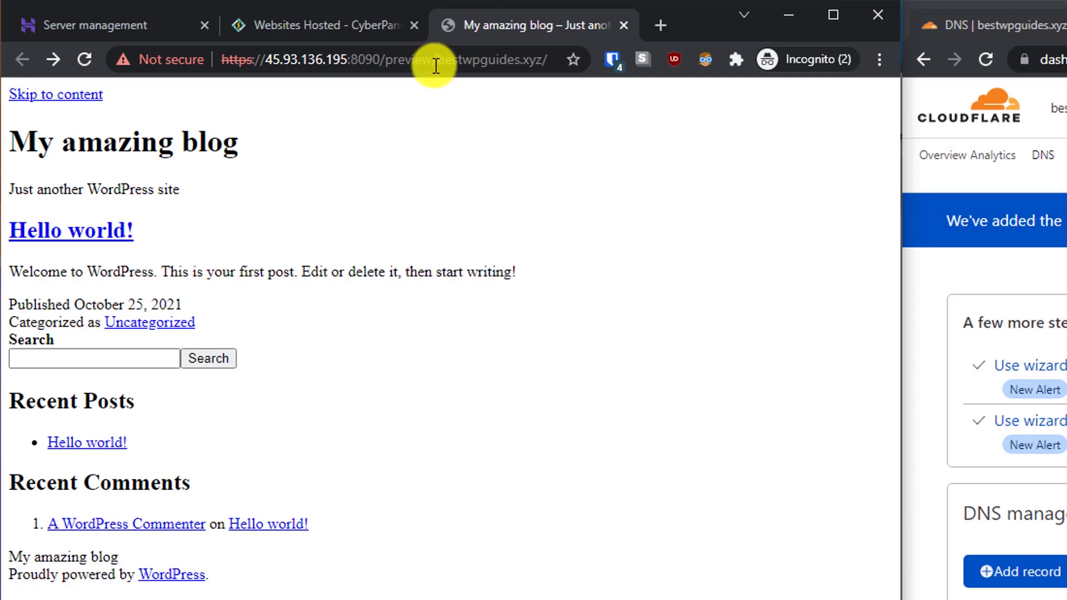
Step: Strip the IP preview prefix from the blog tab's address and load bestwpguides.xyz directly
drag(433, 60, 222, 63)
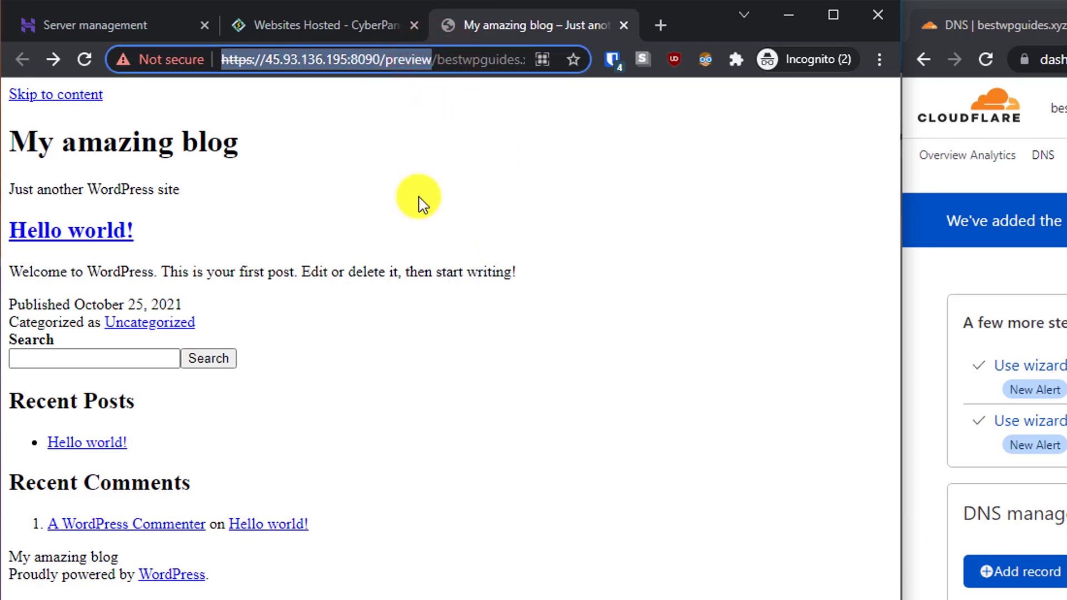
key(BackSpace)
key(Delete)
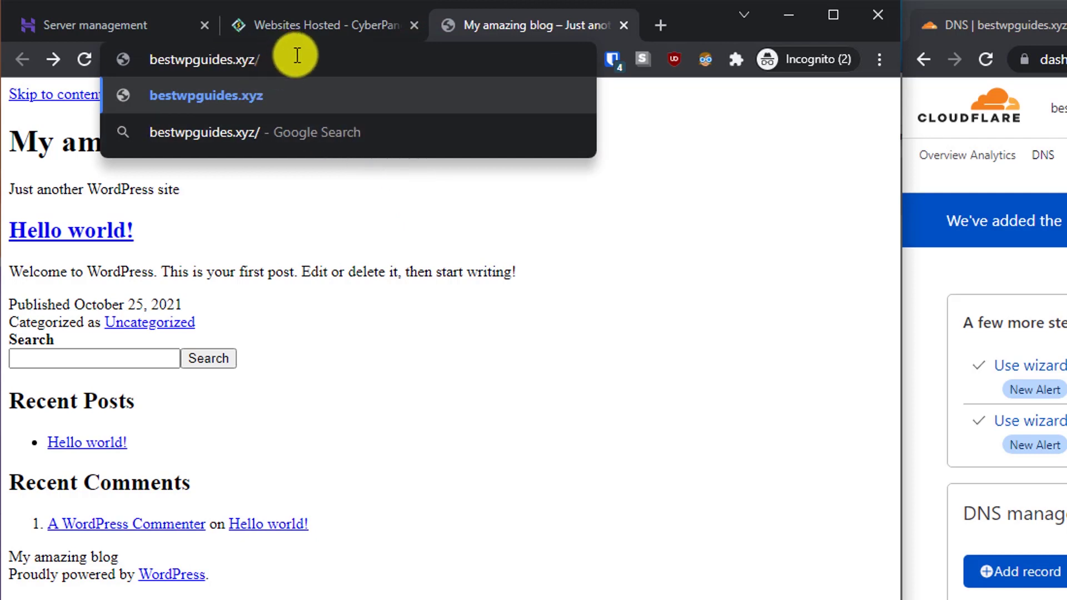
click(297, 57)
key(Return)
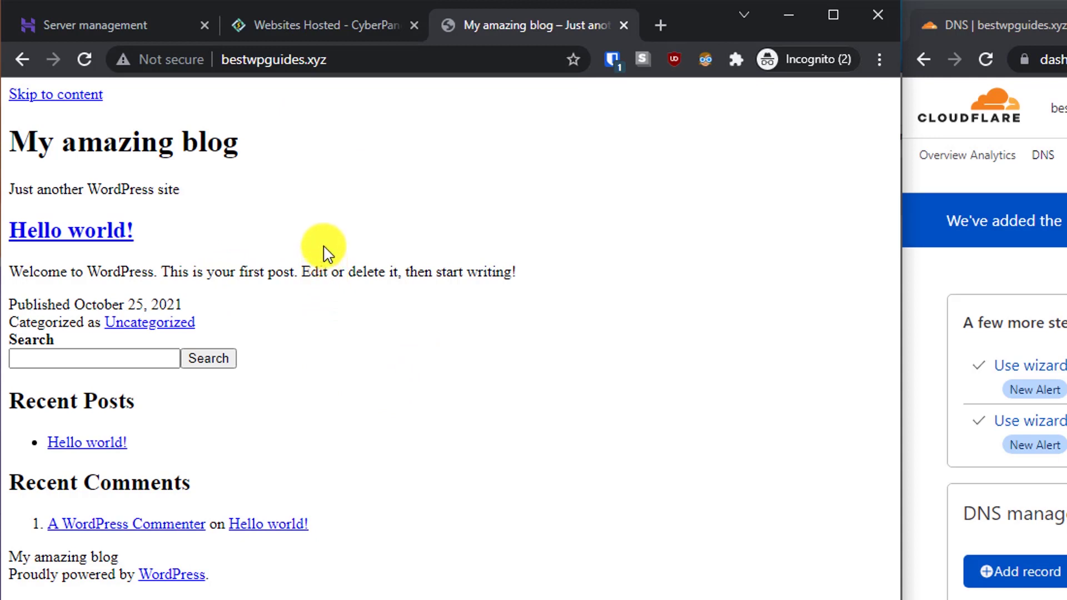
Step: Maximize the CyberPanel website list and issue an SSL certificate for bestwpguides.xyz
click(299, 14)
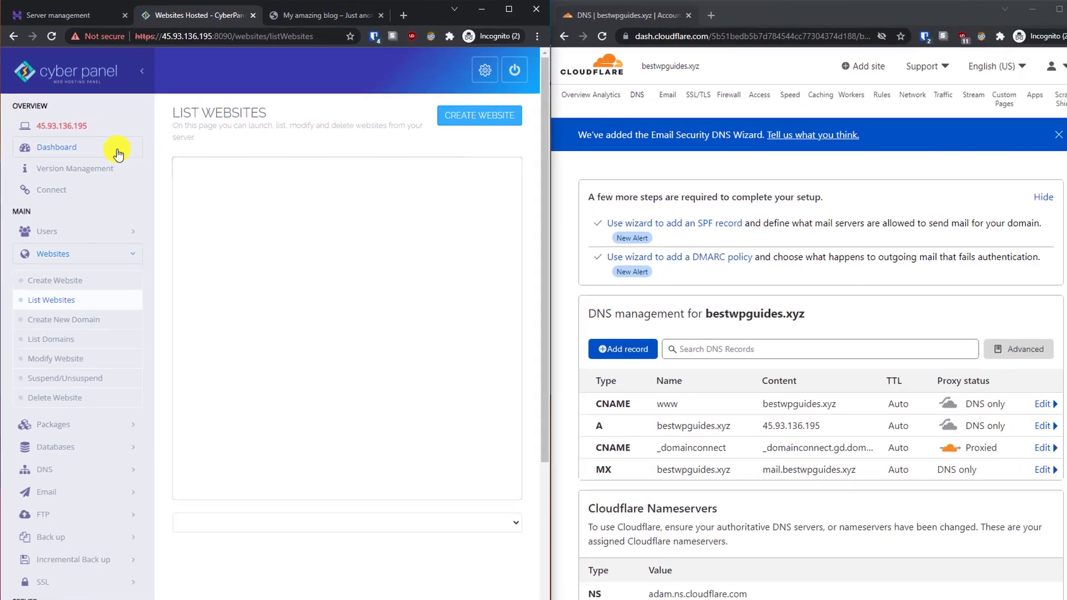
click(508, 8)
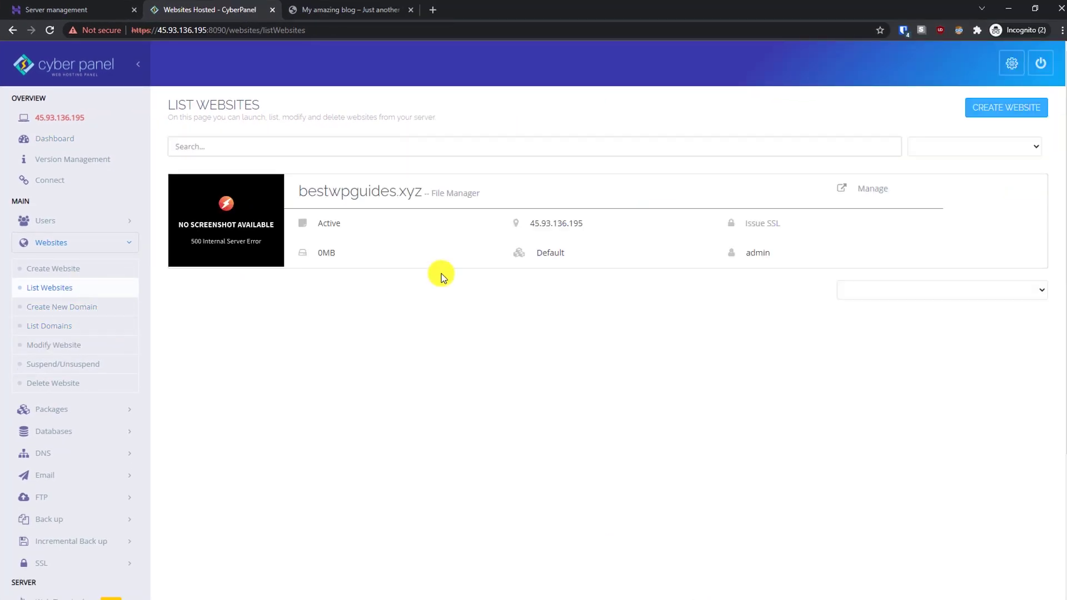
click(768, 224)
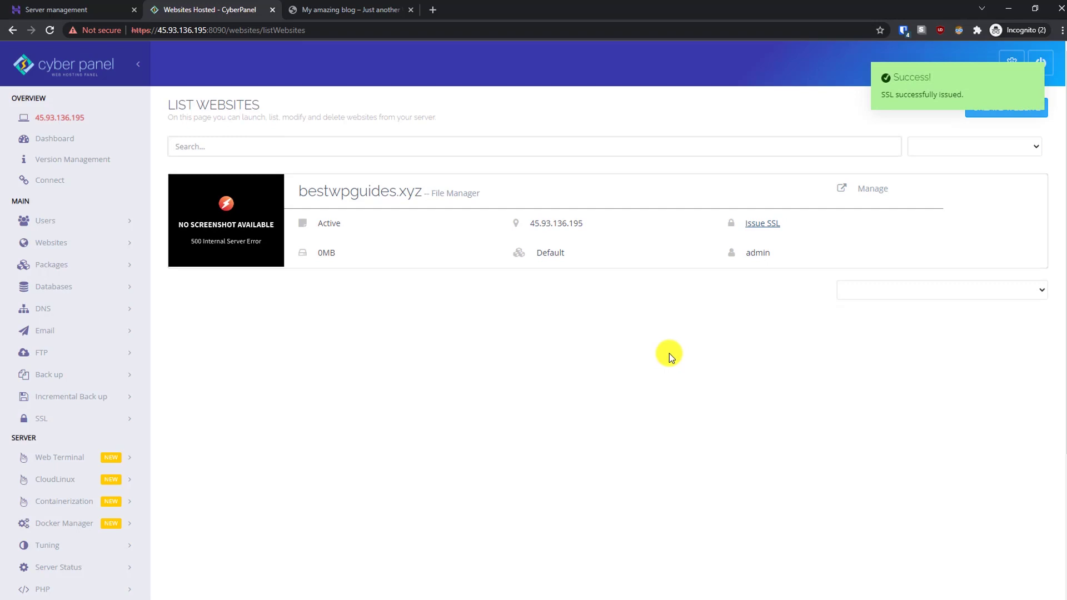
mouse_move(923, 105)
Step: Reload the blog tab, then open bestwpguides.xyz/wp-admin to reach the WordPress login page
click(354, 11)
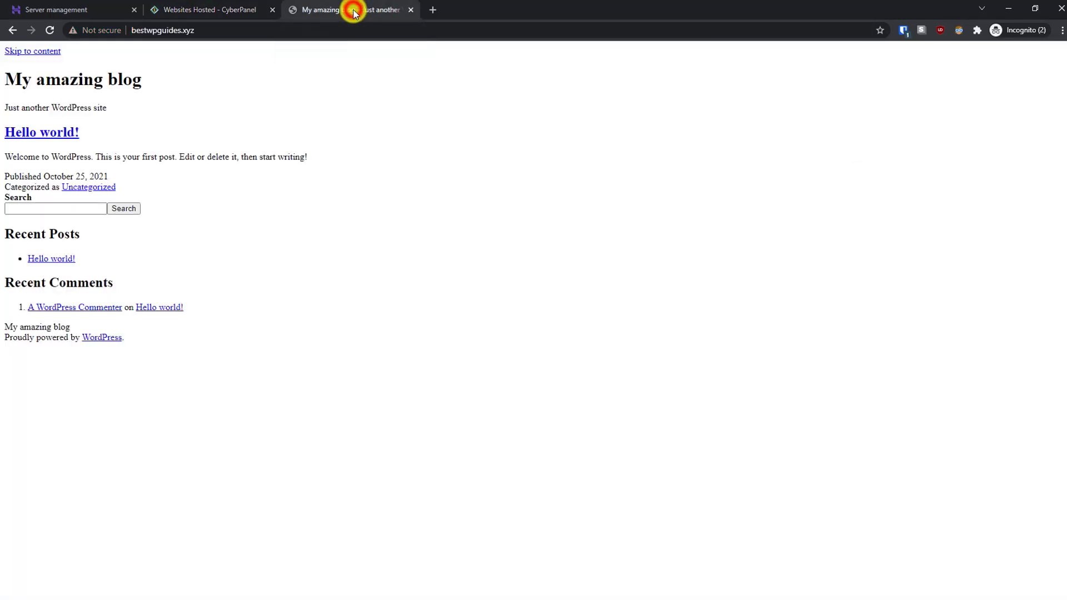
click(50, 30)
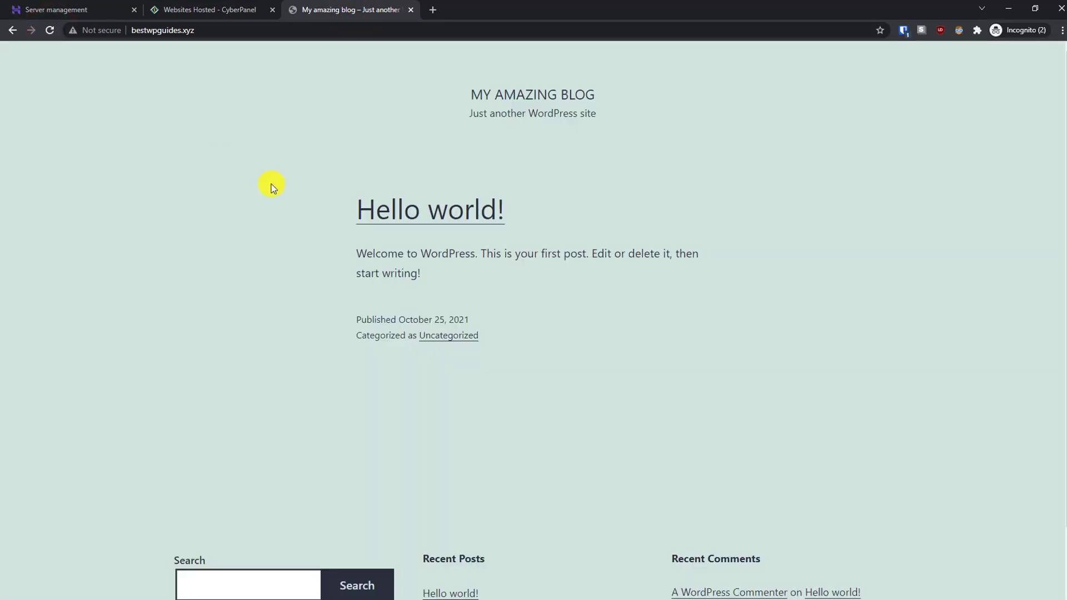
click(305, 30)
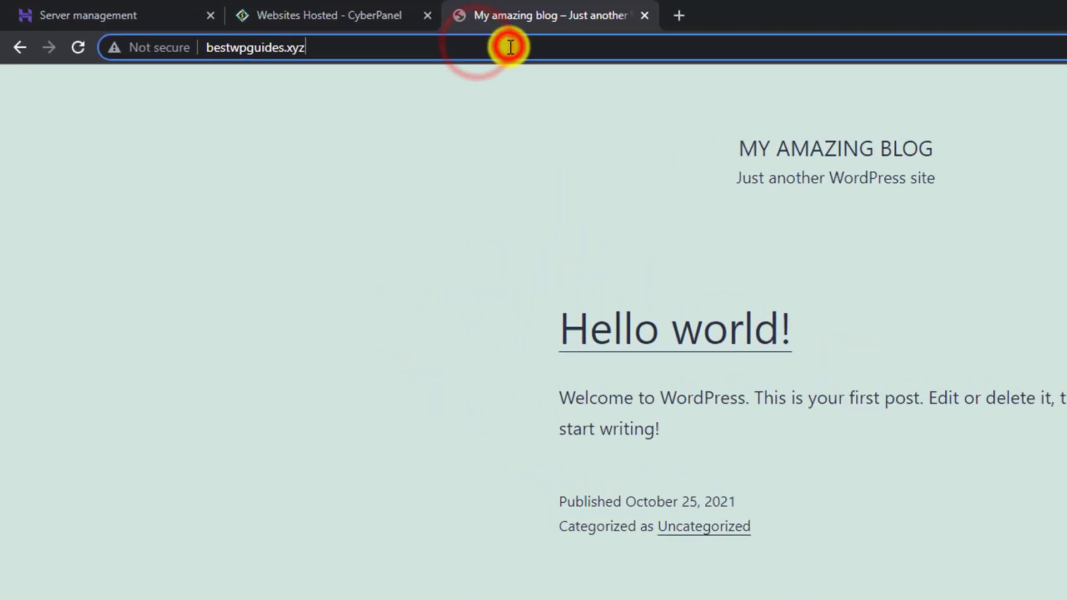
click(325, 30)
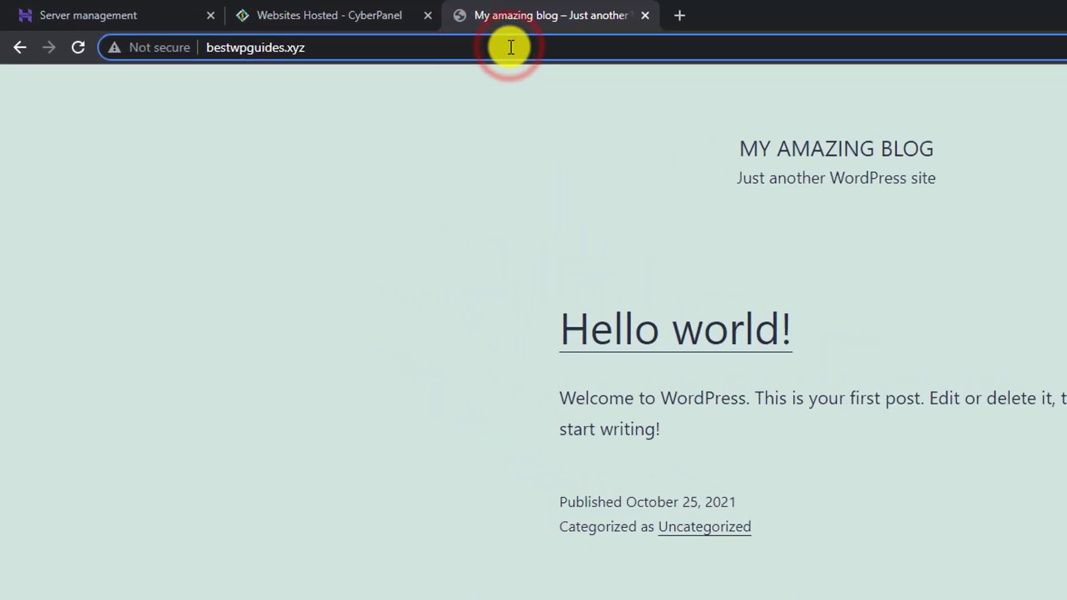
text(/)
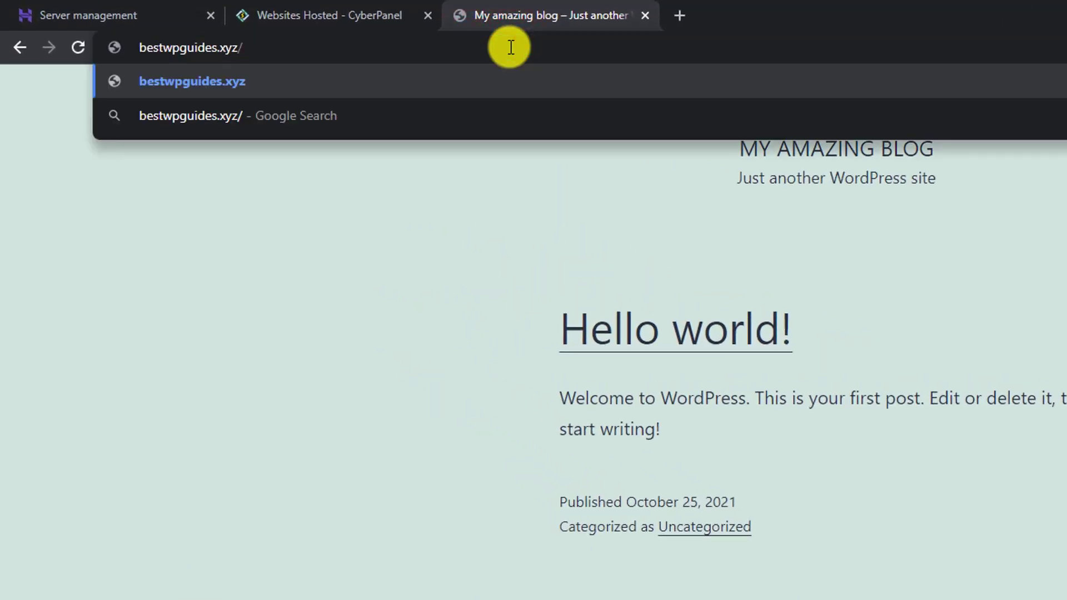
text(wp)
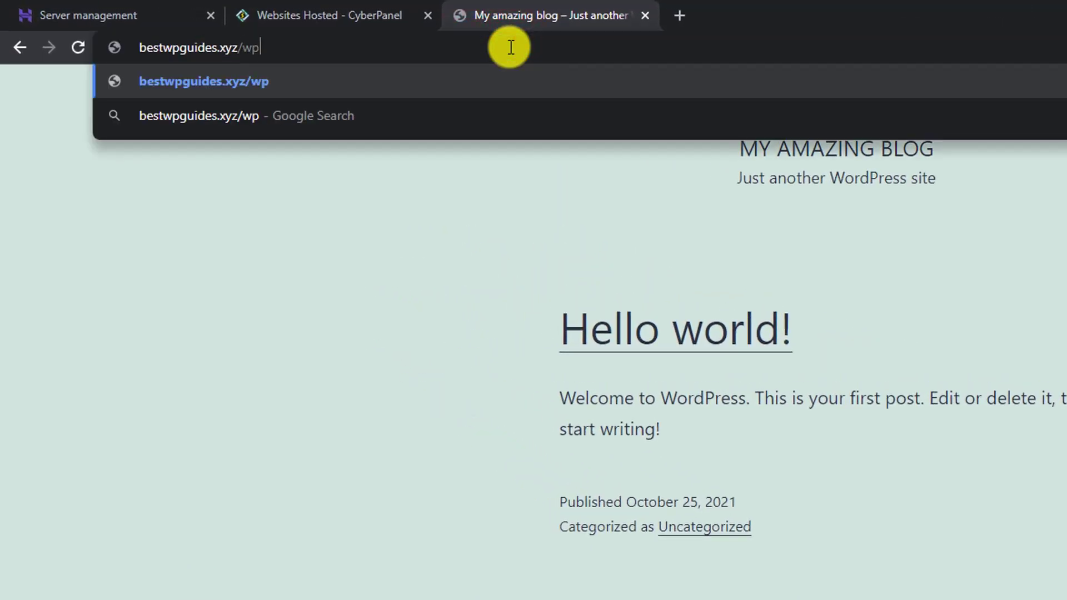
text(-admin)
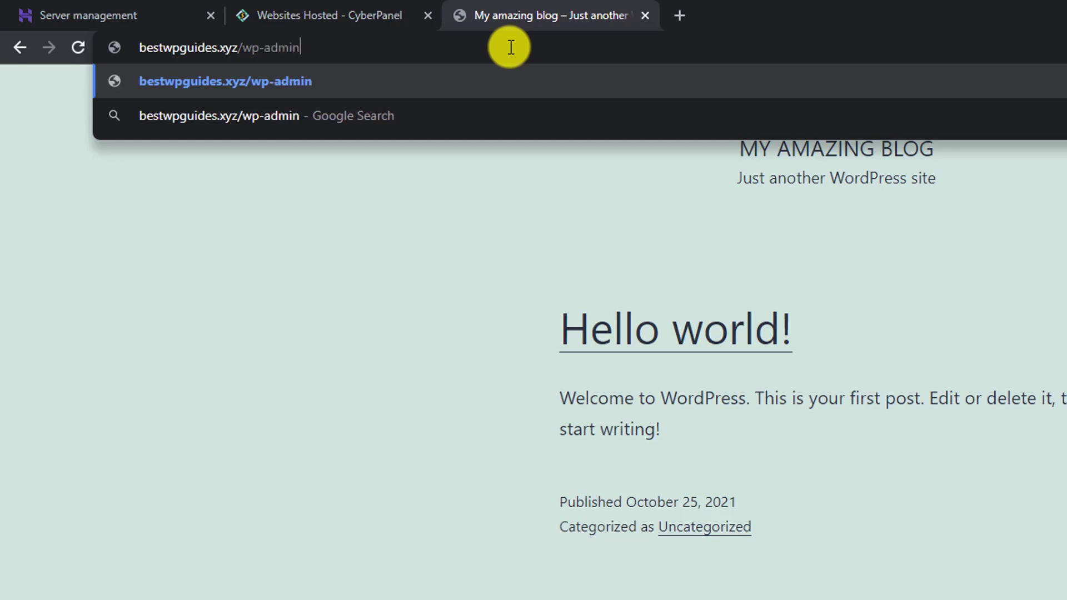
key(Return)
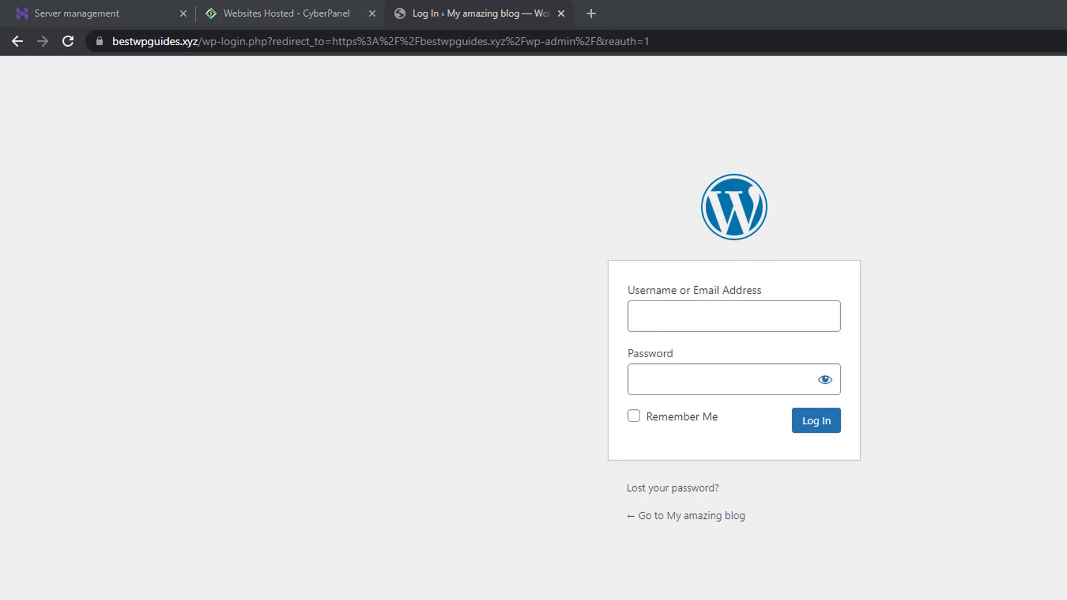
Step: Log in to the WordPress Dashboard as admin and dismiss the password-saving prompt
click(816, 422)
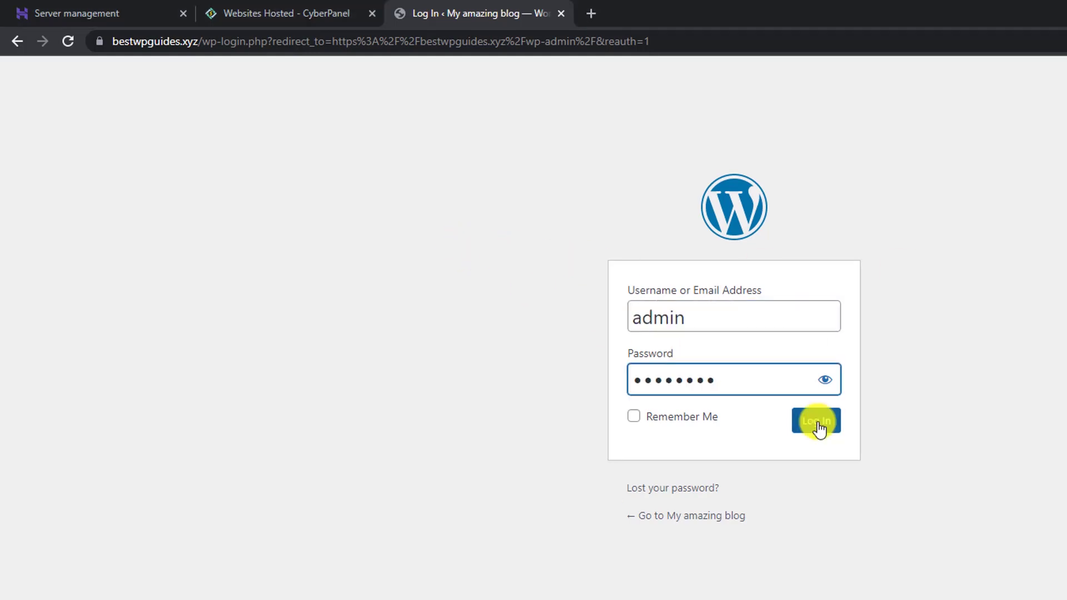
click(817, 423)
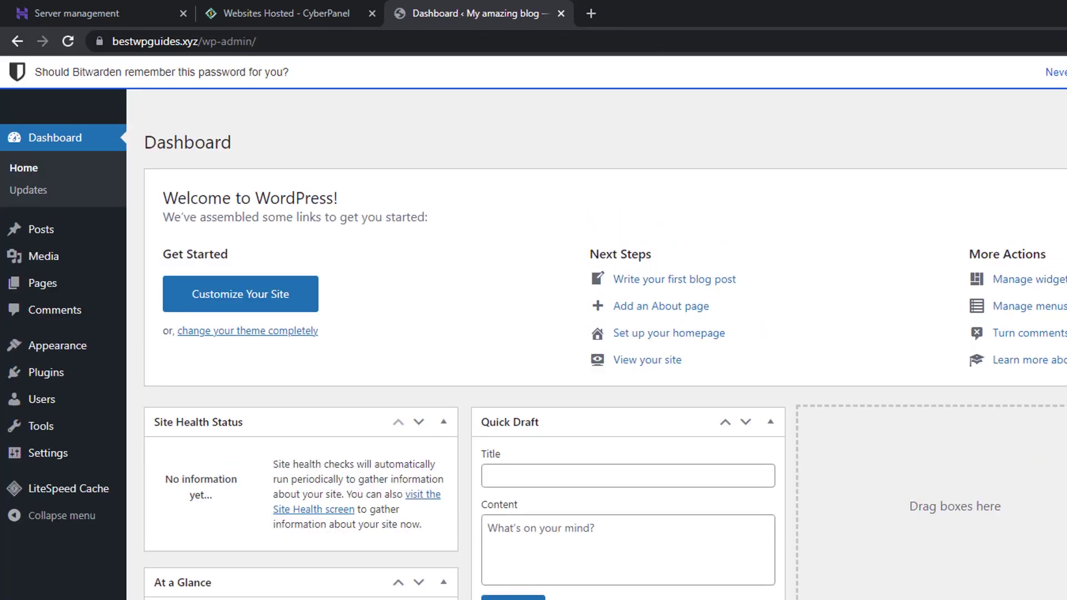
click(1056, 72)
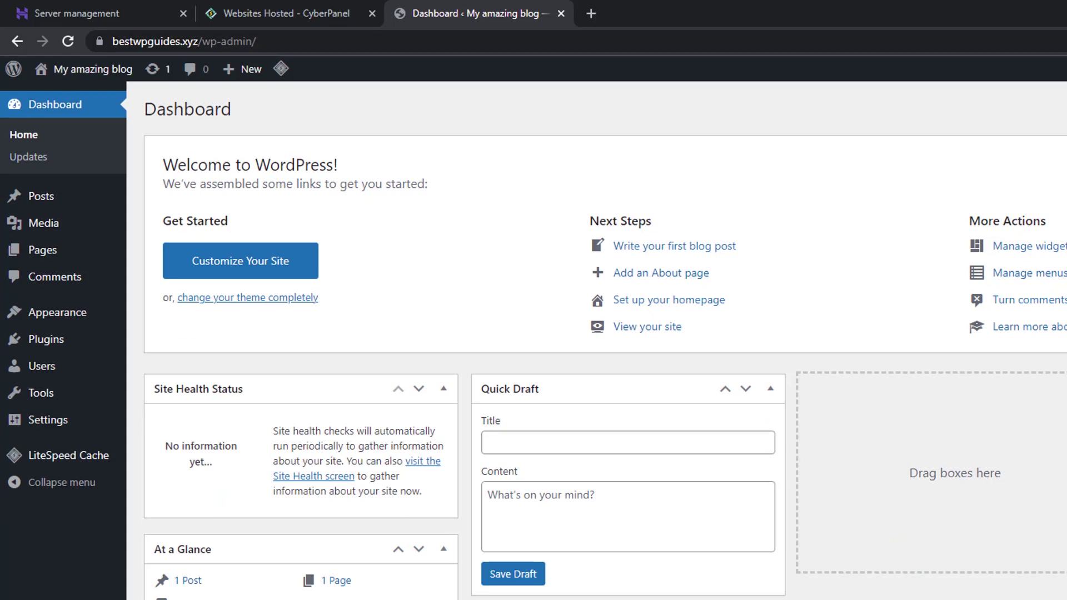